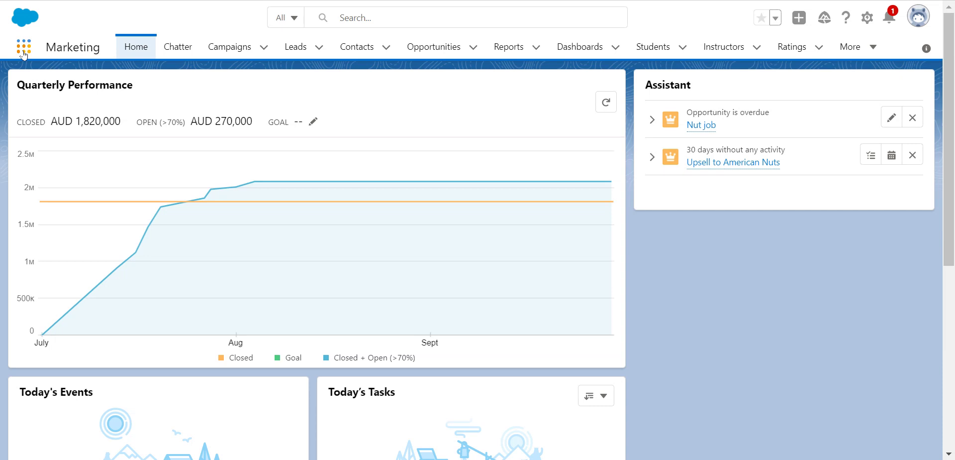
# Open the Marketing app and switch from it to the Sales Console app.
pyautogui.click(22, 52)
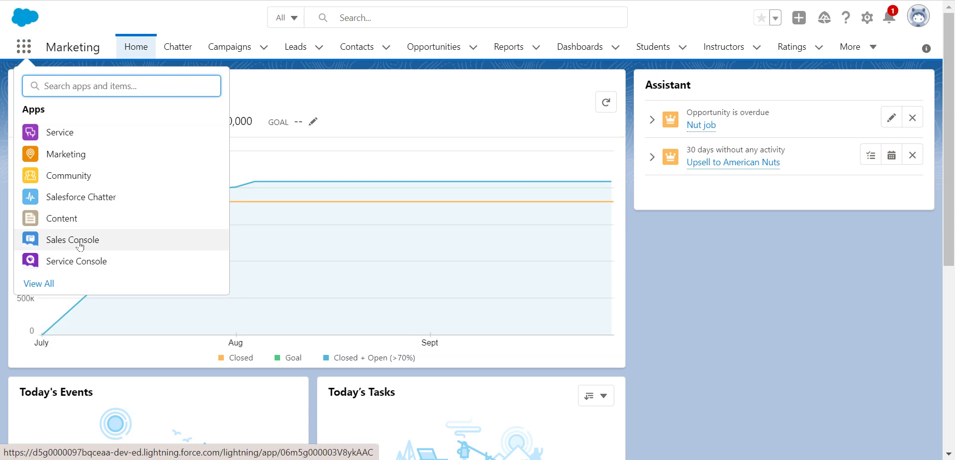
pyautogui.click(97, 156)
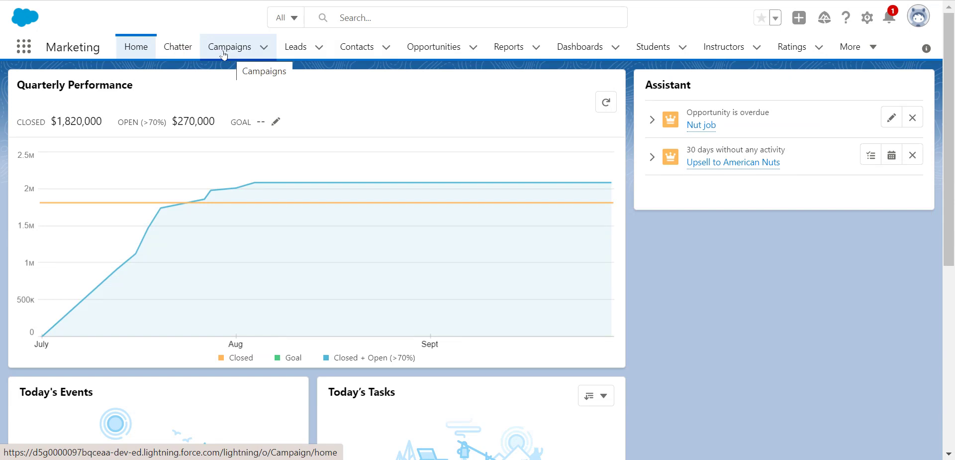
pyautogui.click(28, 50)
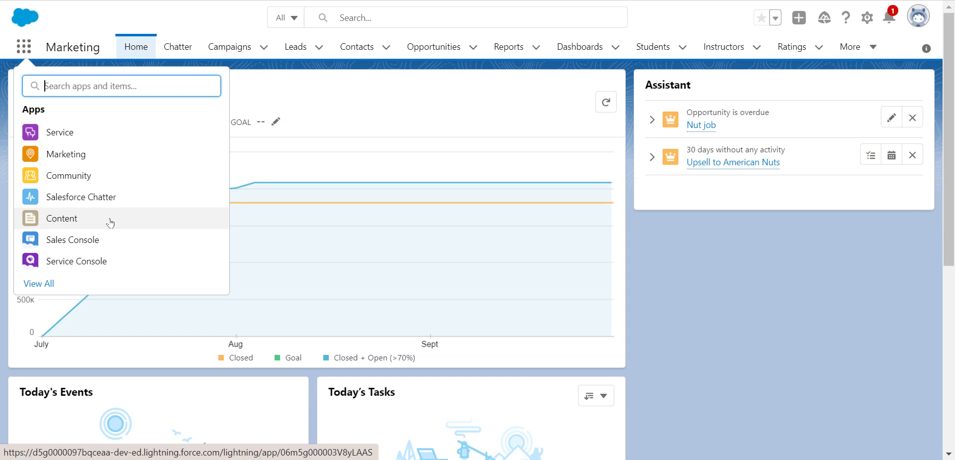
pyautogui.click(104, 243)
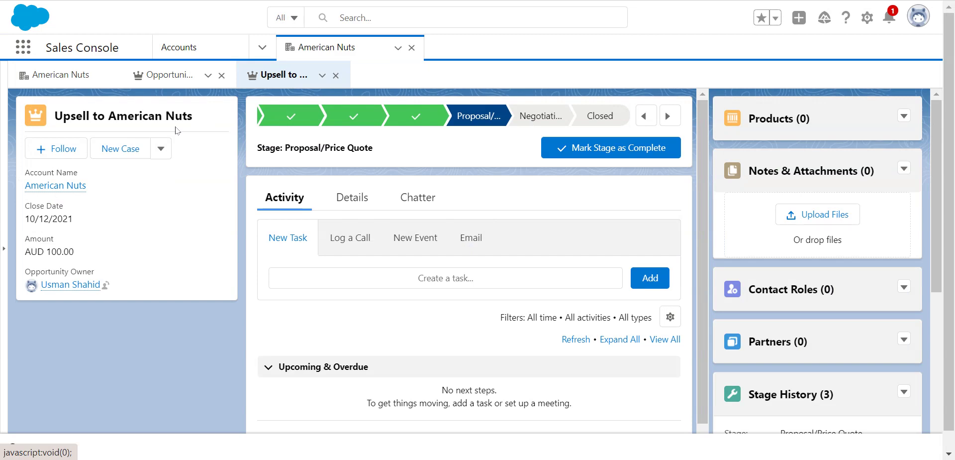
# Close the Upsell to American Nuts opportunity, the Opportunities subtab and the American Nuts account to return to the Accounts list.
pyautogui.click(336, 75)
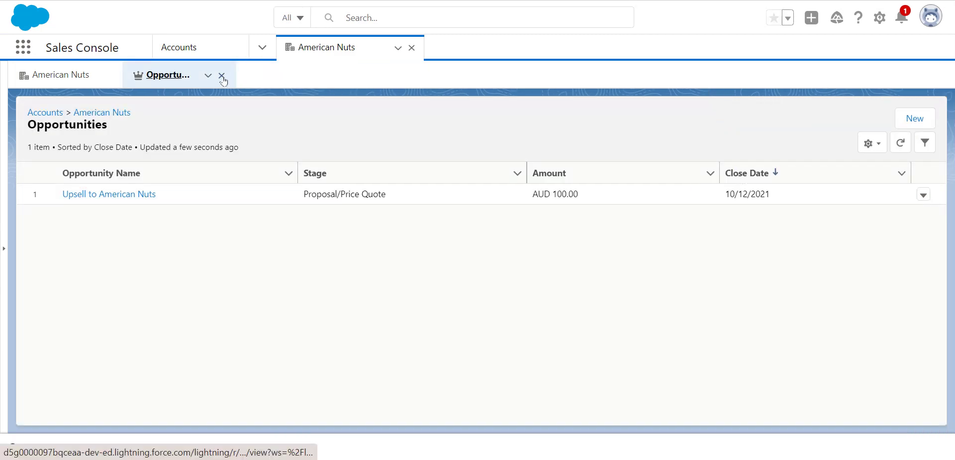
pyautogui.click(222, 75)
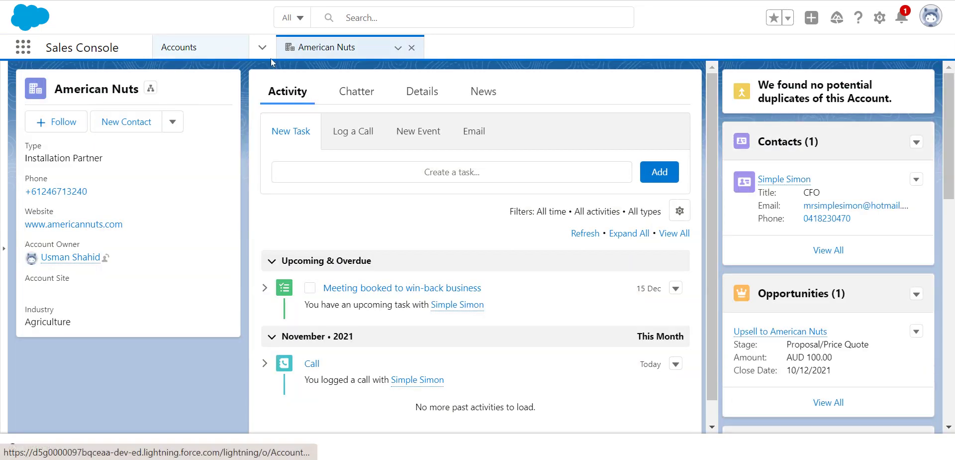
pyautogui.click(412, 48)
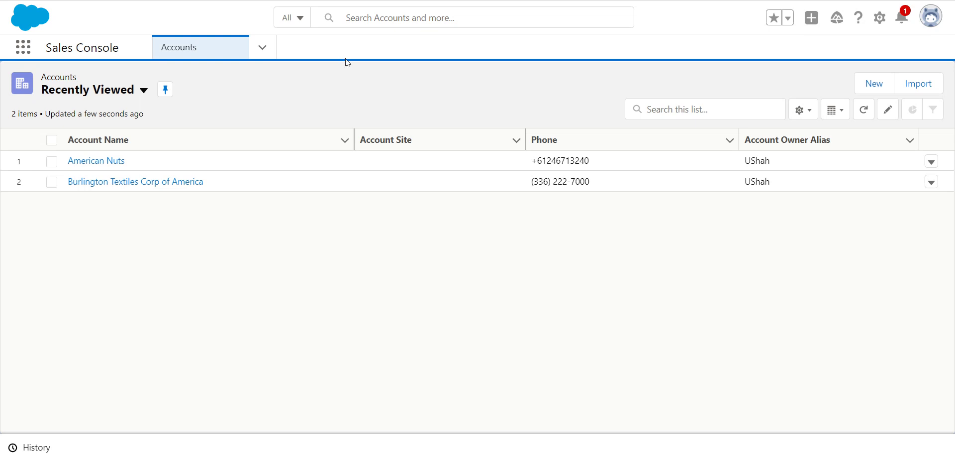
# Review the full list of objects available for navigation in Sales Console, down to Universities.
pyautogui.click(261, 49)
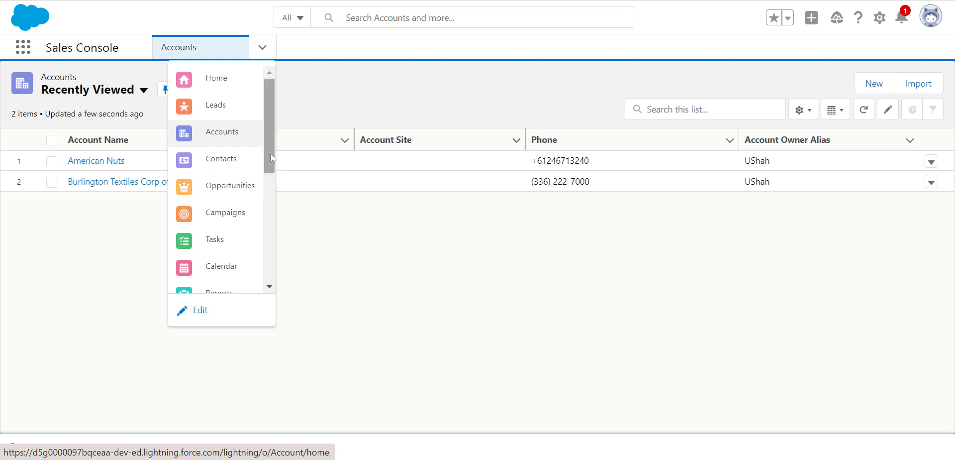
pyautogui.moveTo(270, 154); pyautogui.dragTo(270, 263)
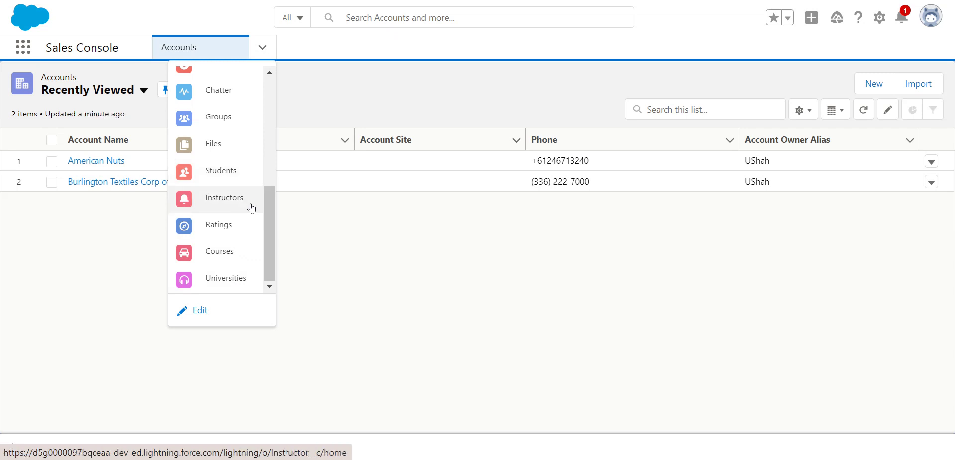
pyautogui.moveTo(269, 237); pyautogui.dragTo(267, 131)
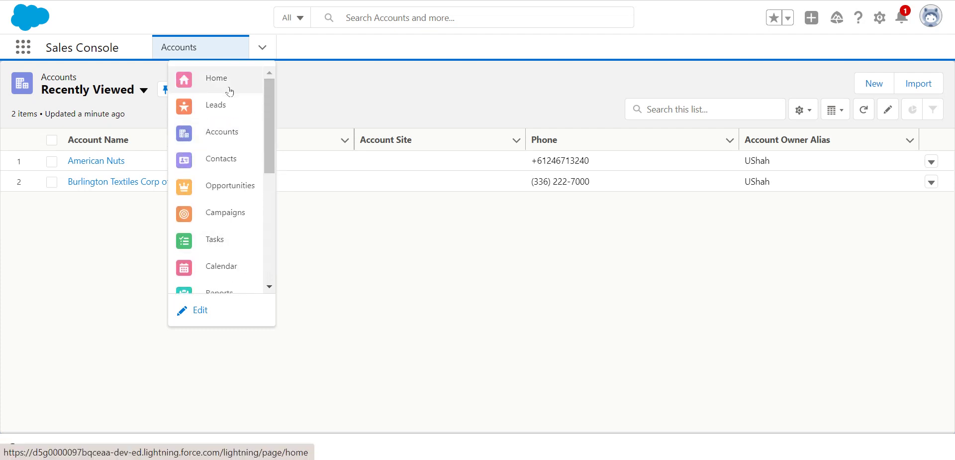
pyautogui.click(286, 259)
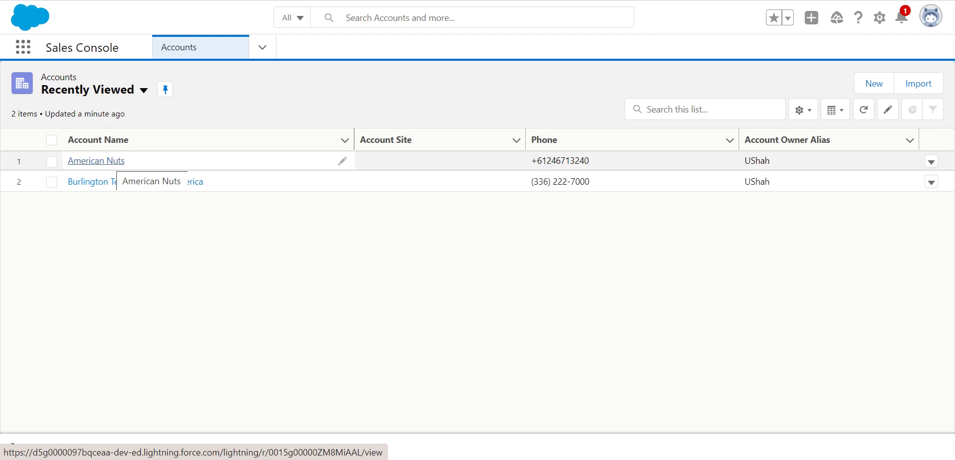
# Open the form for creating a new account from the Accounts list.
pyautogui.rightClick(80, 184)
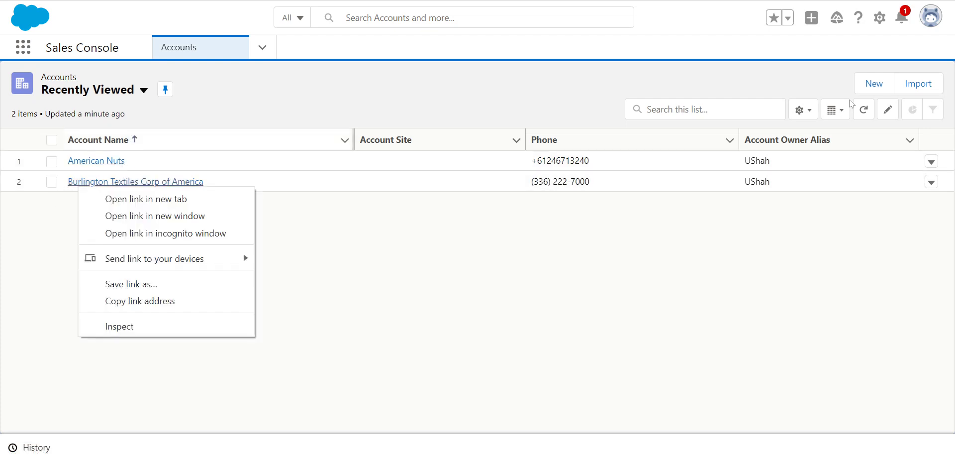
pyautogui.click(877, 89)
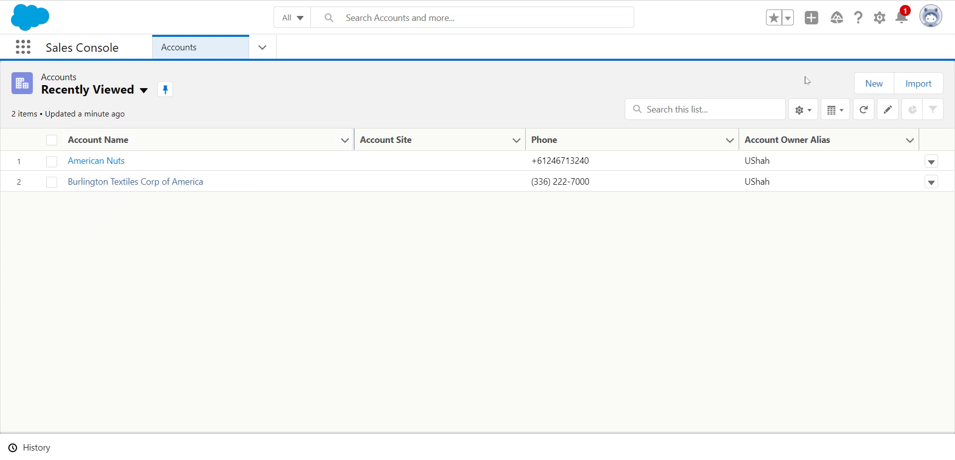
pyautogui.click(876, 88)
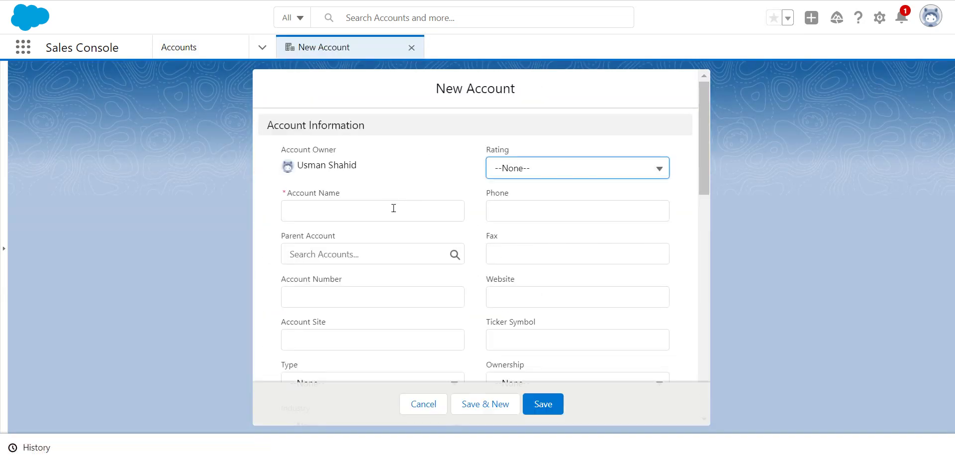
# Examine the Account Information and Address Information fields of the new account form and cancel it without saving.
pyautogui.click(389, 210)
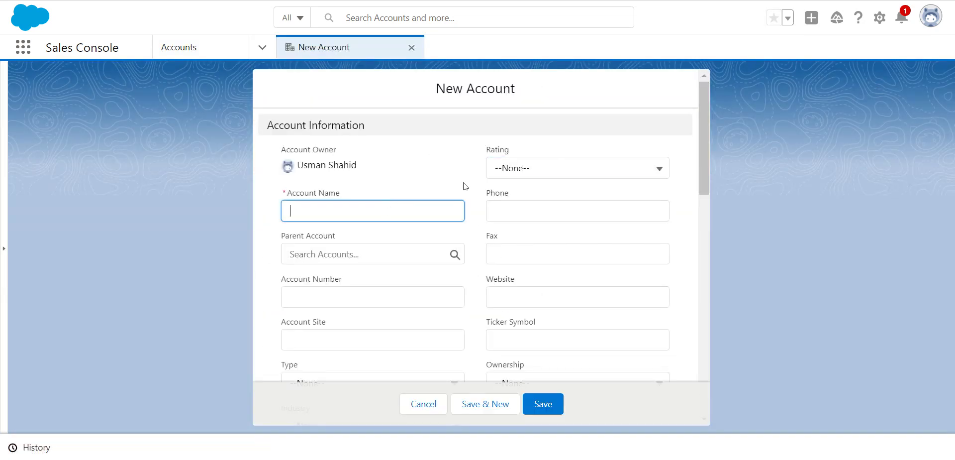
pyautogui.scroll(-2, 466, 185)
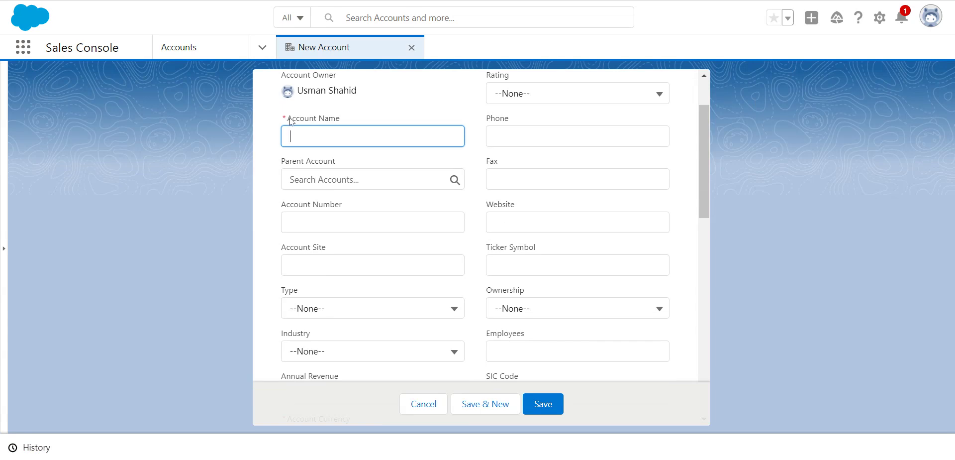
pyautogui.scroll(-6, 459, 242)
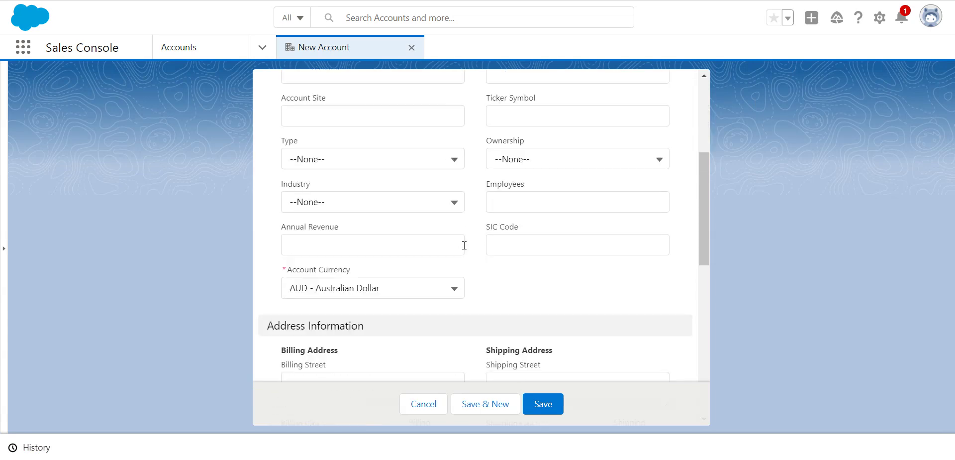
pyautogui.scroll(7, 470, 257)
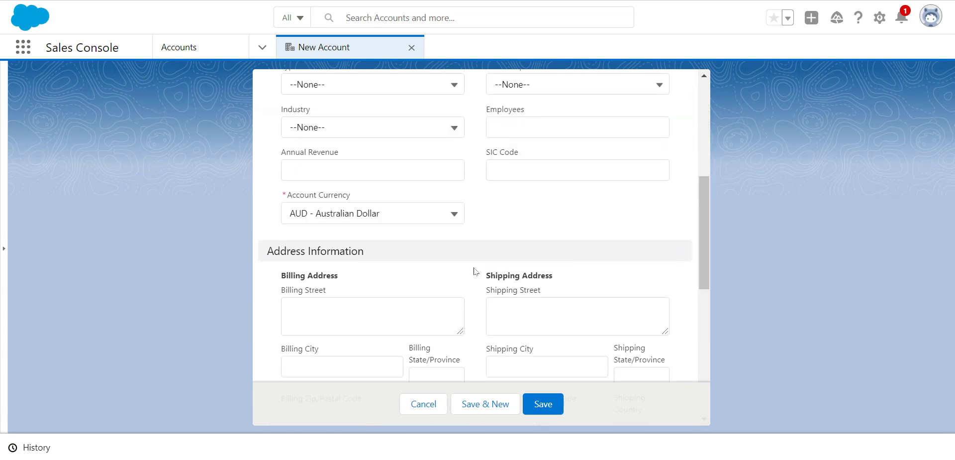
pyautogui.scroll(-3, 338, 174)
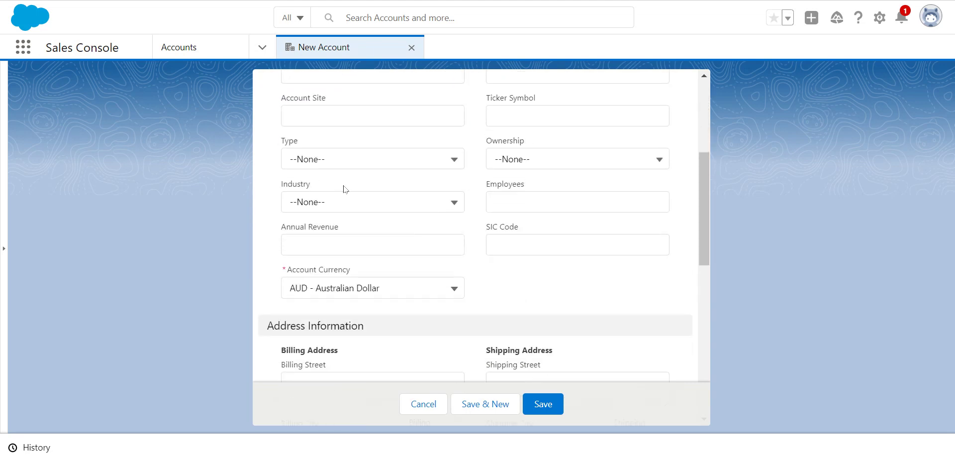
pyautogui.scroll(-4, 331, 289)
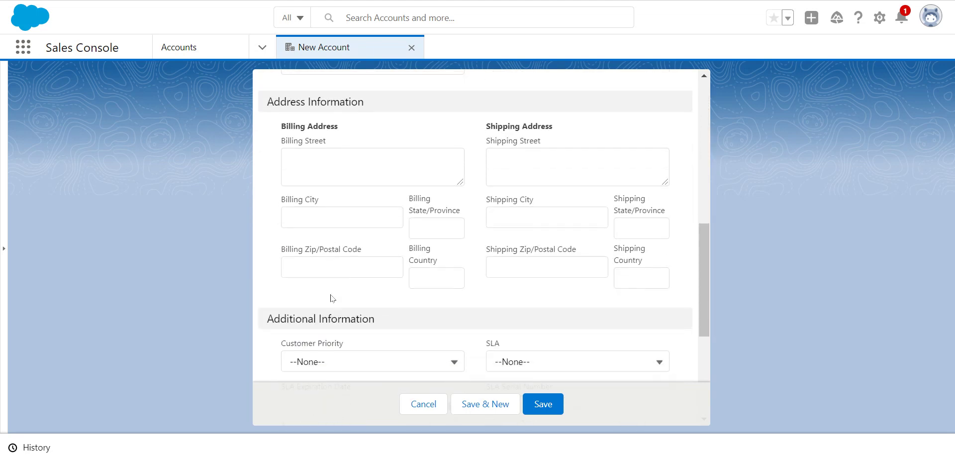
pyautogui.scroll(3, 331, 295)
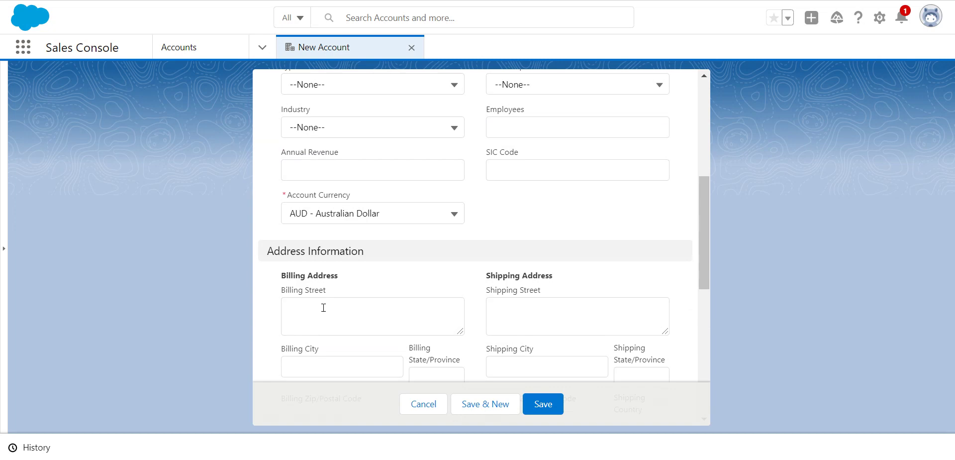
pyautogui.scroll(-2, 324, 308)
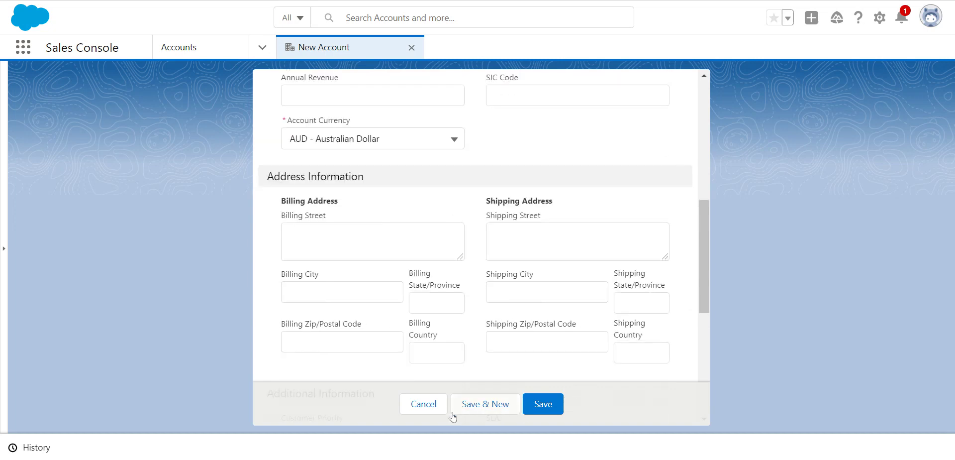
pyautogui.click(424, 404)
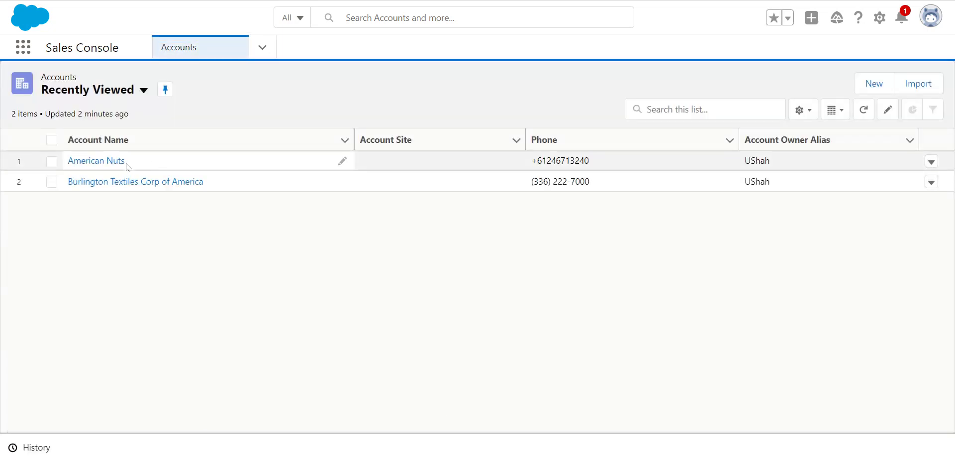
# Switch the console from Accounts to the recently viewed Leads list.
pyautogui.click(261, 49)
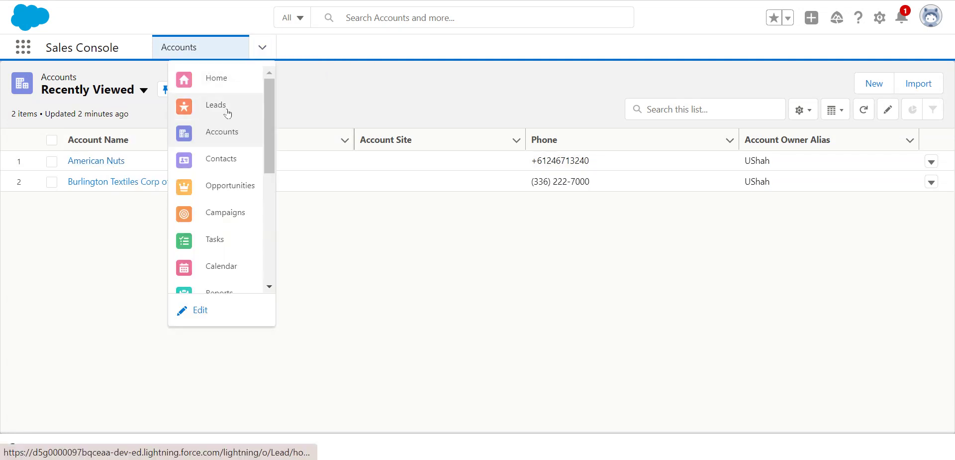
pyautogui.click(213, 100)
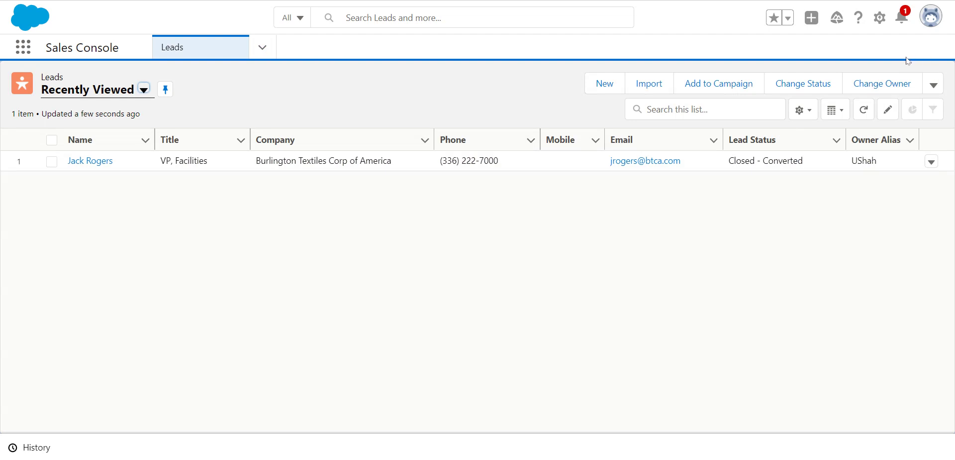
pyautogui.click(262, 47)
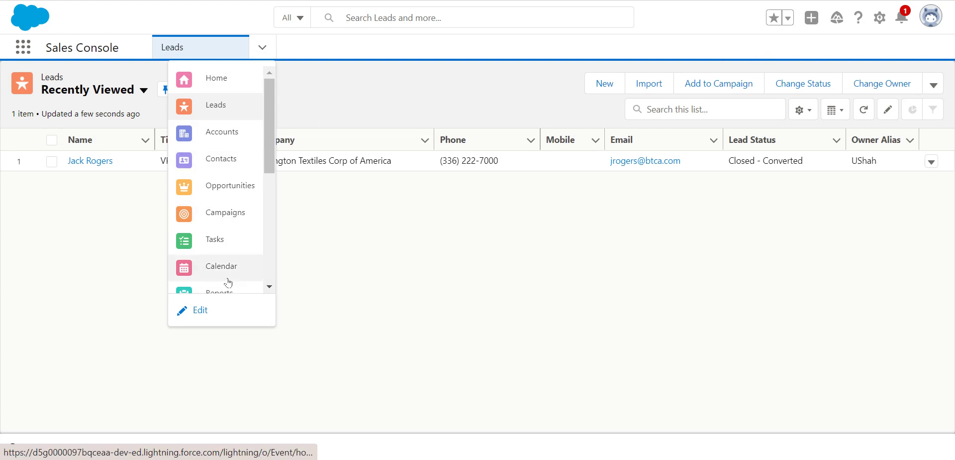
# Open the Log a Call global action, check its Comments, Name and Related To fields, and close it without saving.
pyautogui.click(812, 19)
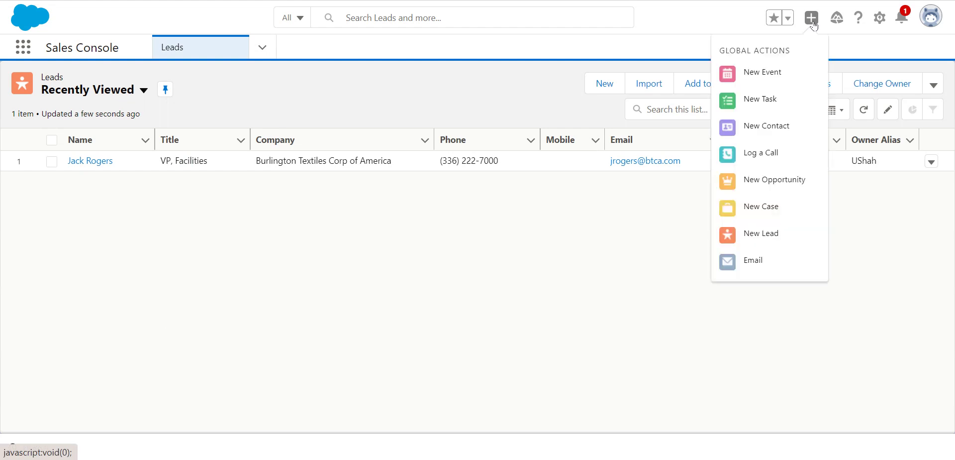
pyautogui.click(788, 157)
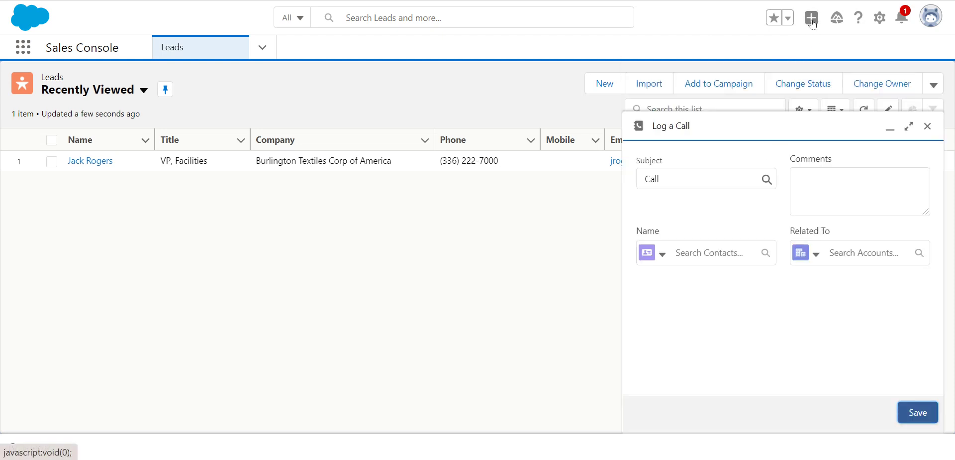
pyautogui.click(842, 181)
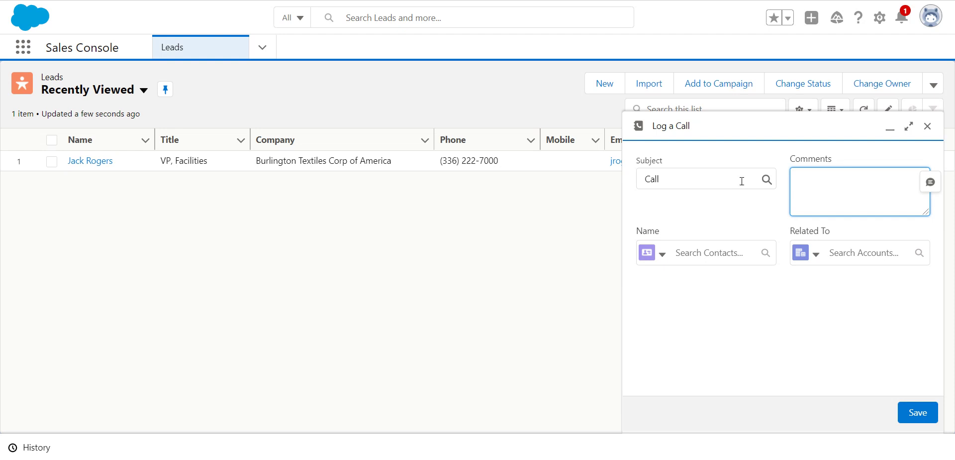
pyautogui.click(686, 253)
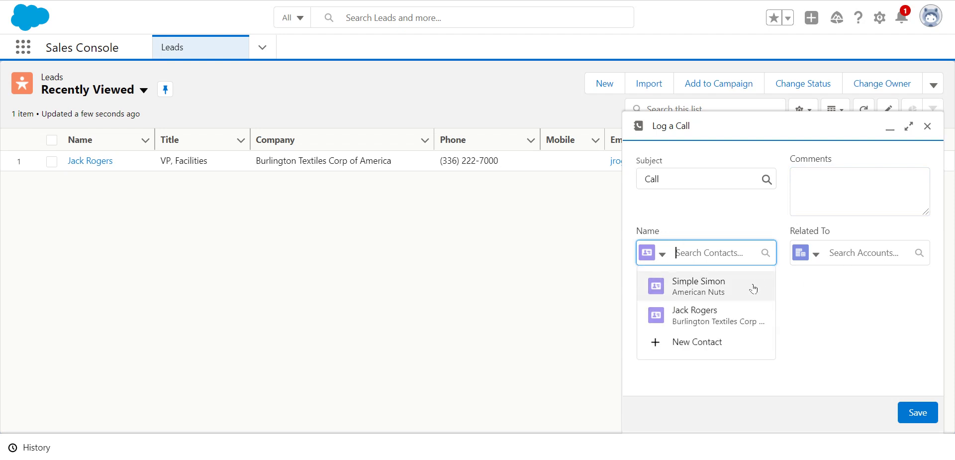
pyautogui.click(854, 253)
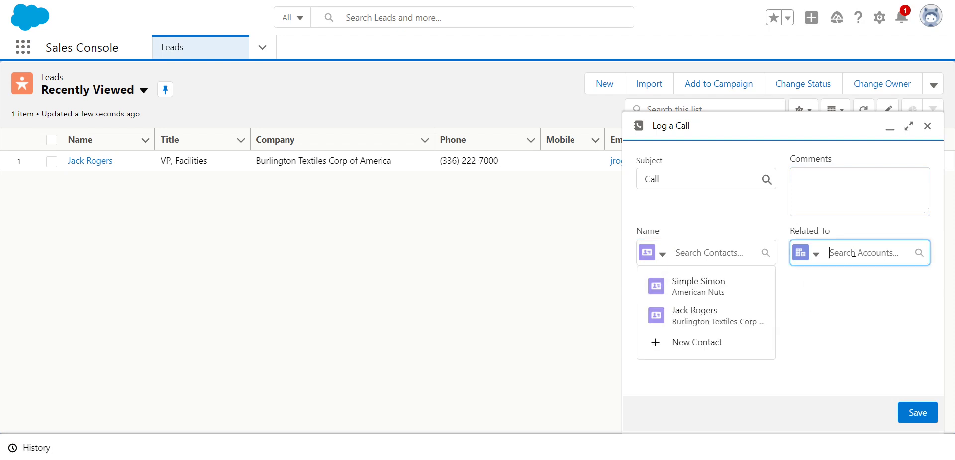
pyautogui.click(810, 370)
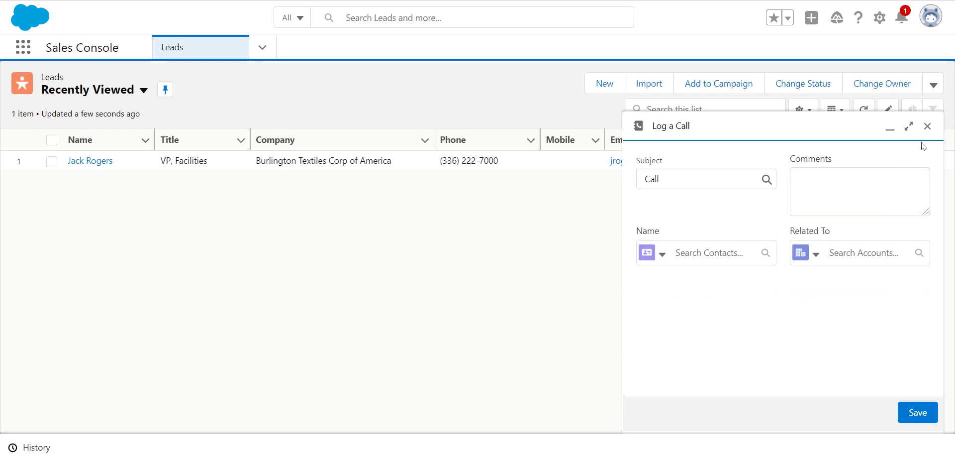
pyautogui.click(928, 126)
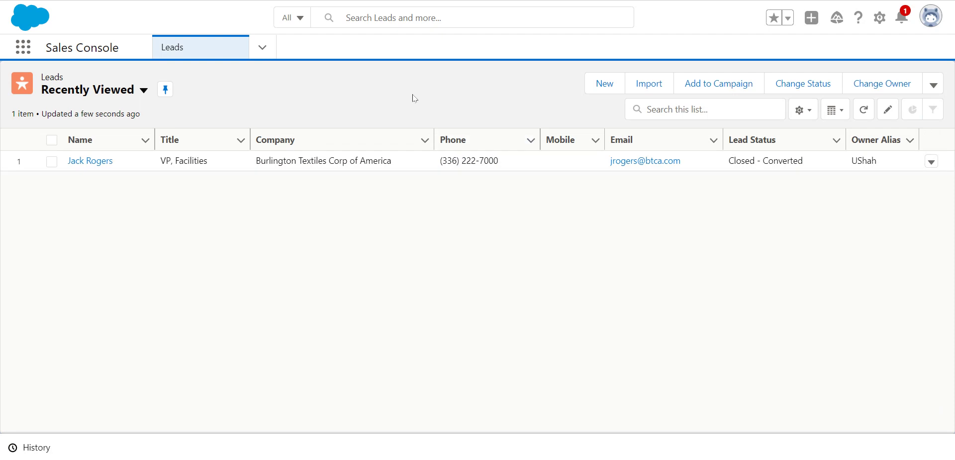
# Search all records for "american nuts" and look through the Accounts, Opportunities and Contacts result categories.
pyautogui.click(263, 48)
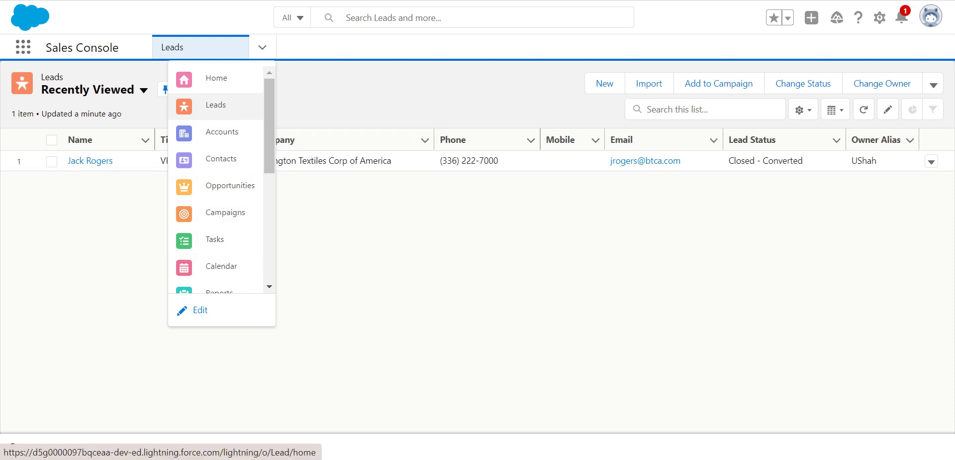
pyautogui.click(371, 18)
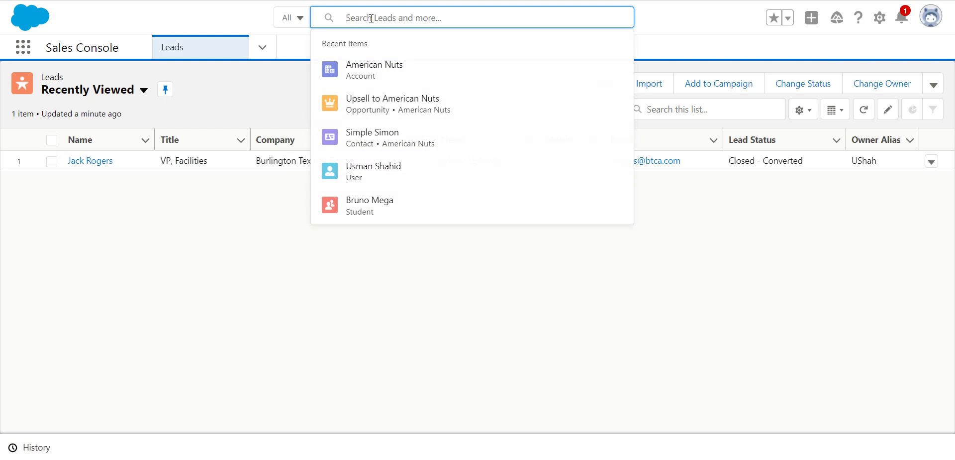
pyautogui.write('american n')
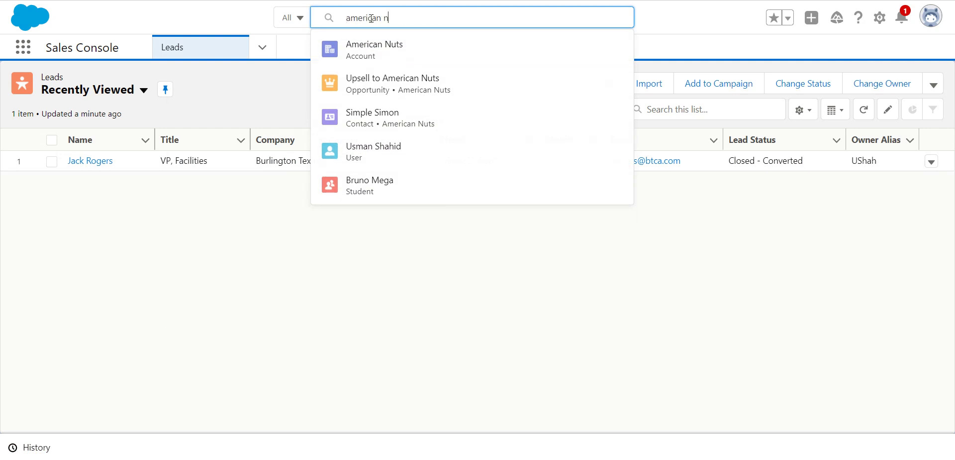
pyautogui.write('uts')
pyautogui.press('Return')
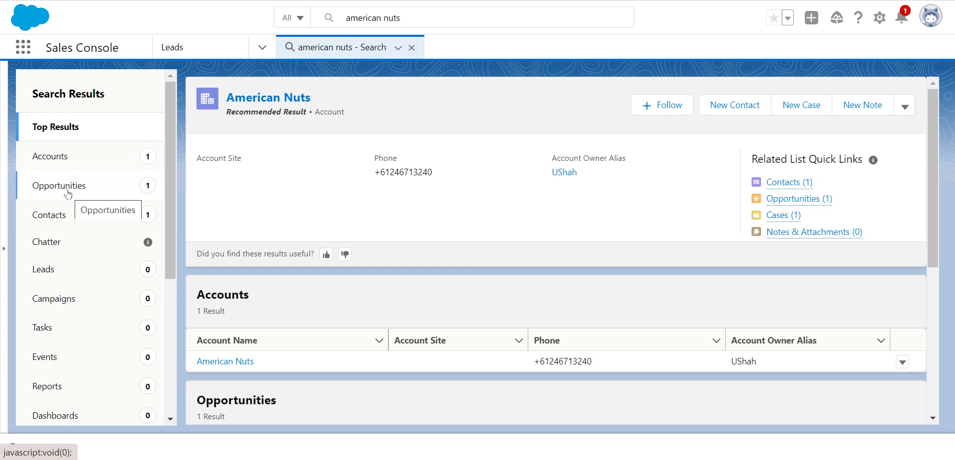
pyautogui.click(62, 221)
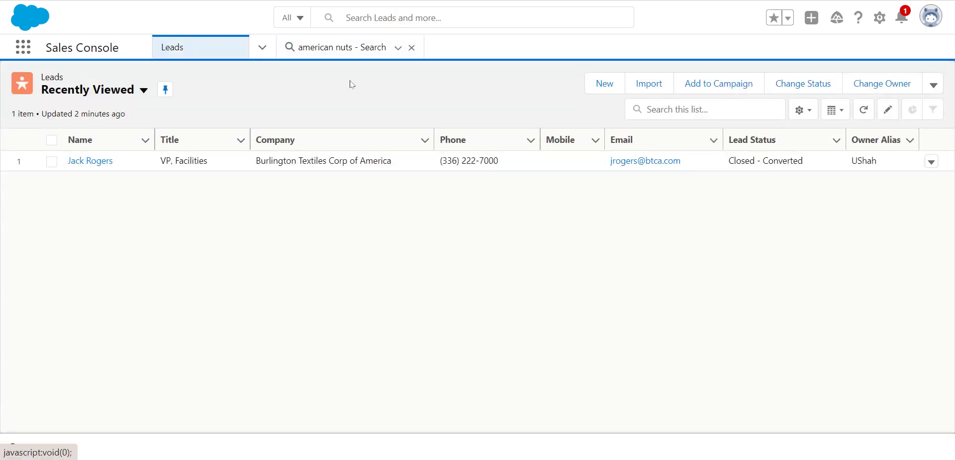
# Open the American Nuts account record from the recent items of the global search.
pyautogui.click(384, 17)
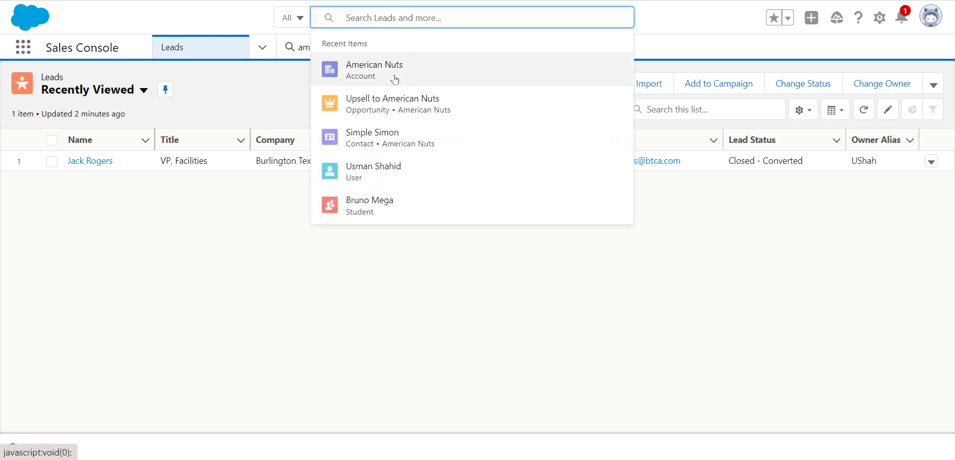
pyautogui.click(368, 72)
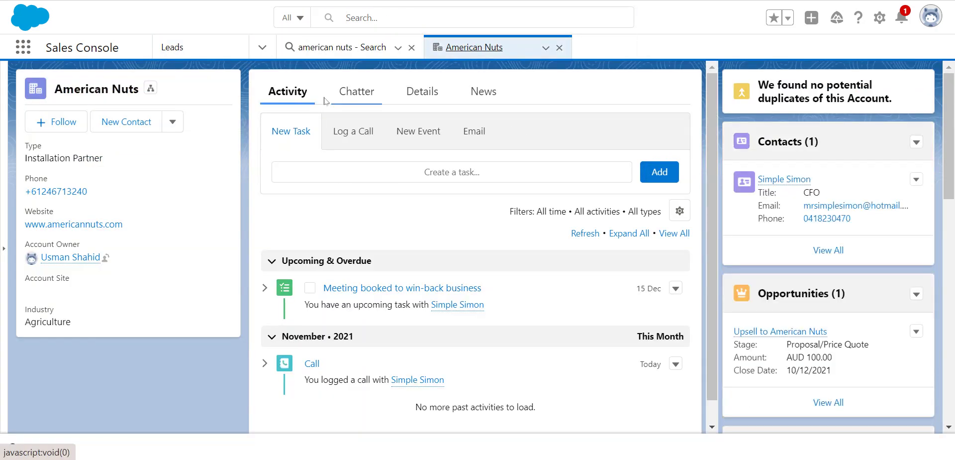
pyautogui.click(391, 15)
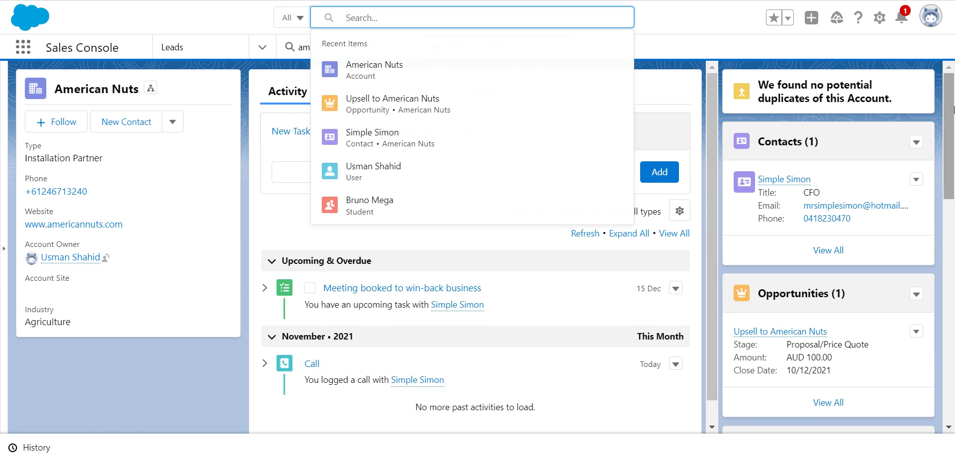
pyautogui.click(374, 69)
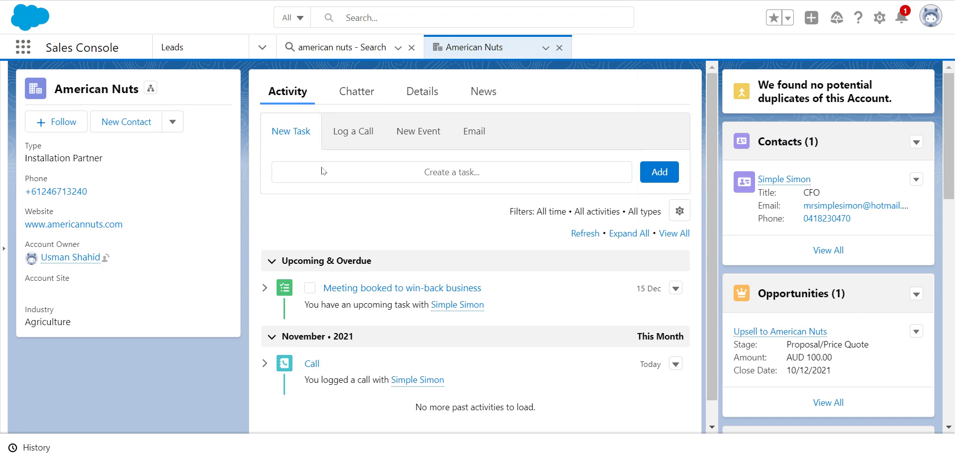
# Check the actions available on the account's Contacts and Opportunities related lists.
pyautogui.scroll(-1, 319, 274)
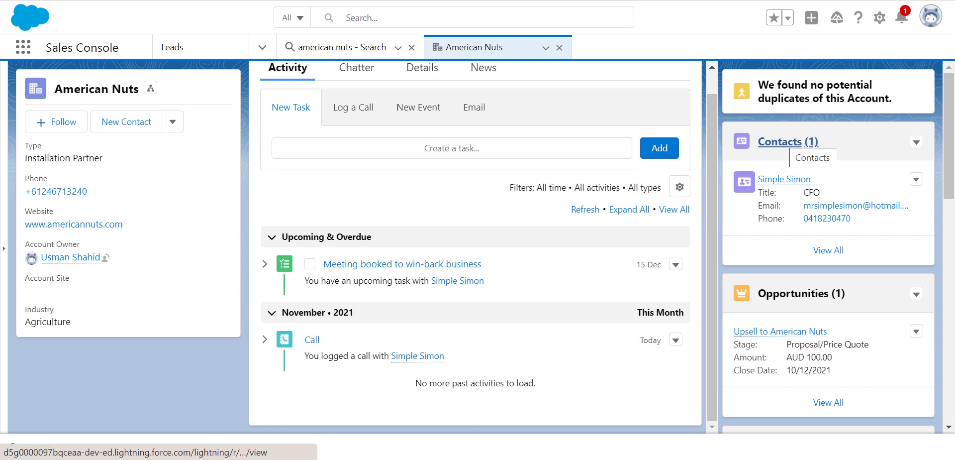
pyautogui.click(916, 142)
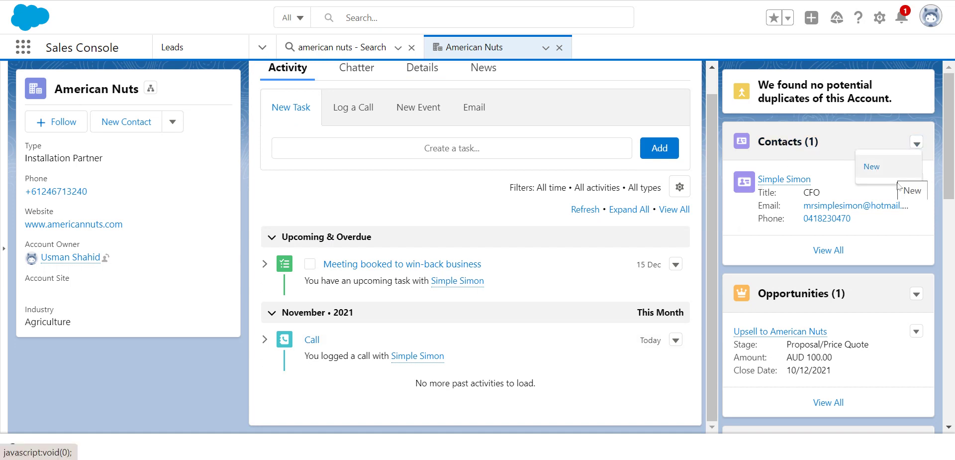
pyautogui.click(917, 296)
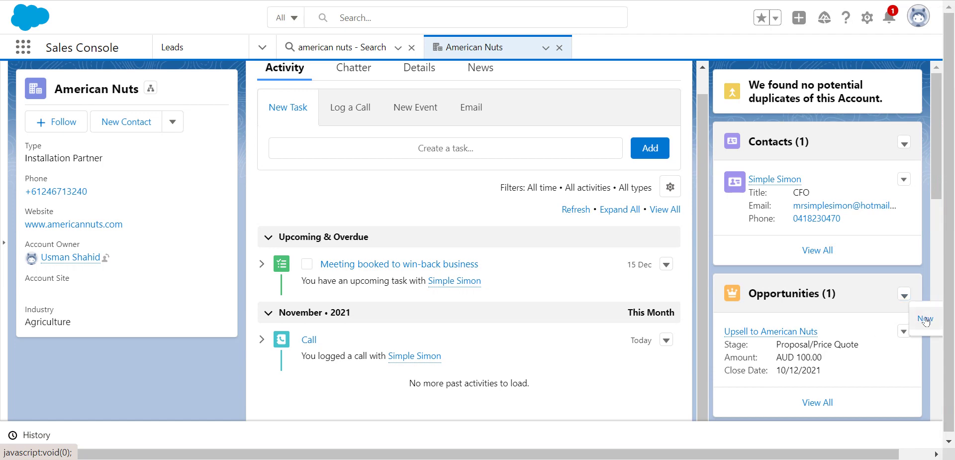
# Review the American Nuts account's Chatter feed, its full Details fields and its News section.
pyautogui.click(355, 70)
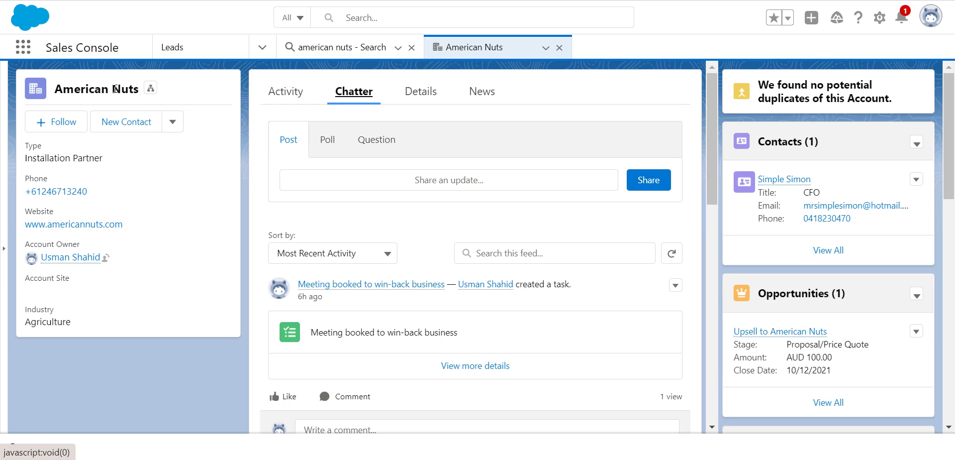
pyautogui.click(422, 93)
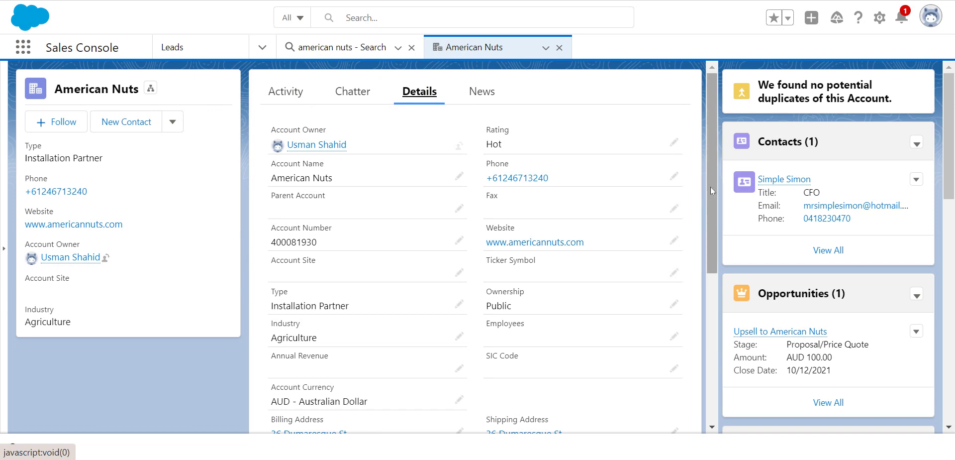
pyautogui.moveTo(713, 187); pyautogui.dragTo(714, 196)
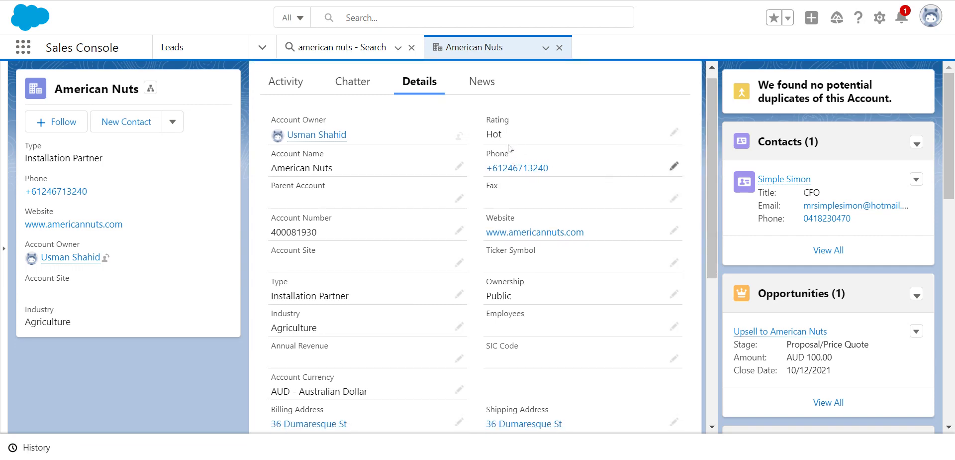
pyautogui.scroll(-2, 510, 148)
pyautogui.scroll(2, 676, 142)
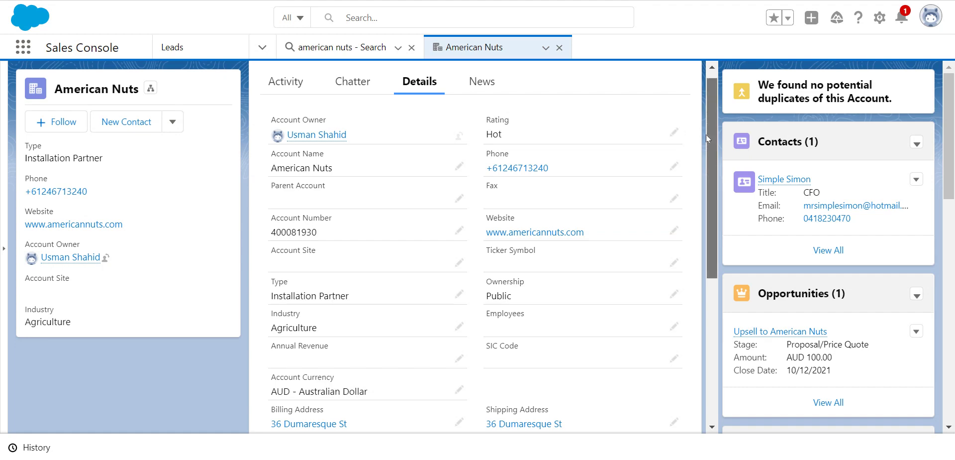
pyautogui.moveTo(706, 135); pyautogui.dragTo(711, 197)
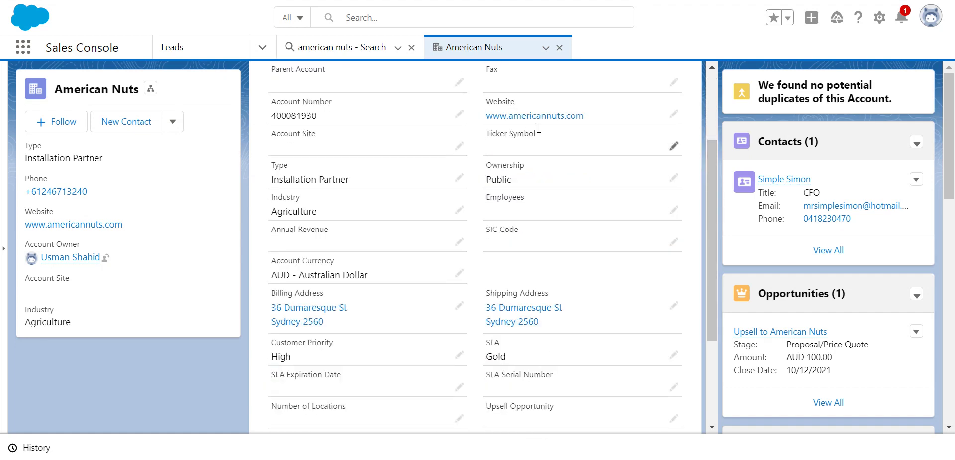
pyautogui.scroll(-4, 432, 283)
pyautogui.scroll(6, 425, 306)
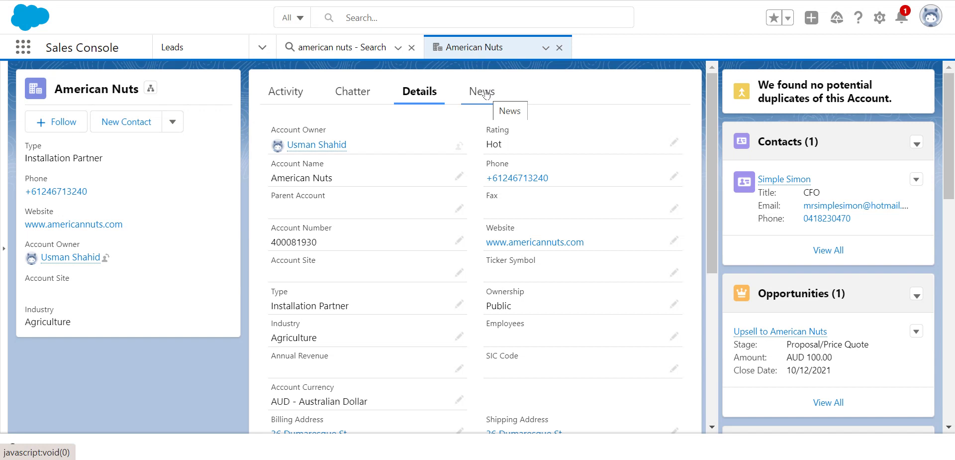
pyautogui.click(486, 95)
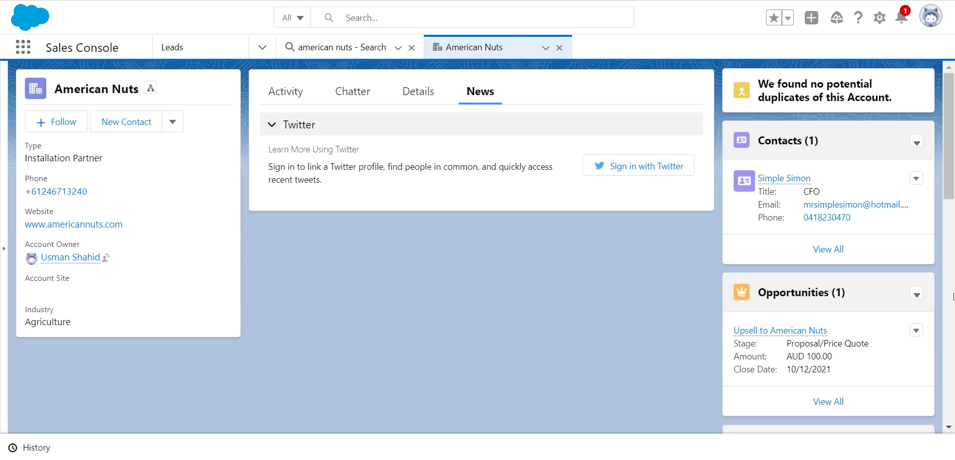
# Open the new opportunity form from the account's Opportunities related list, examine its fields and cancel it without saving.
pyautogui.scroll(-2, 951, 301)
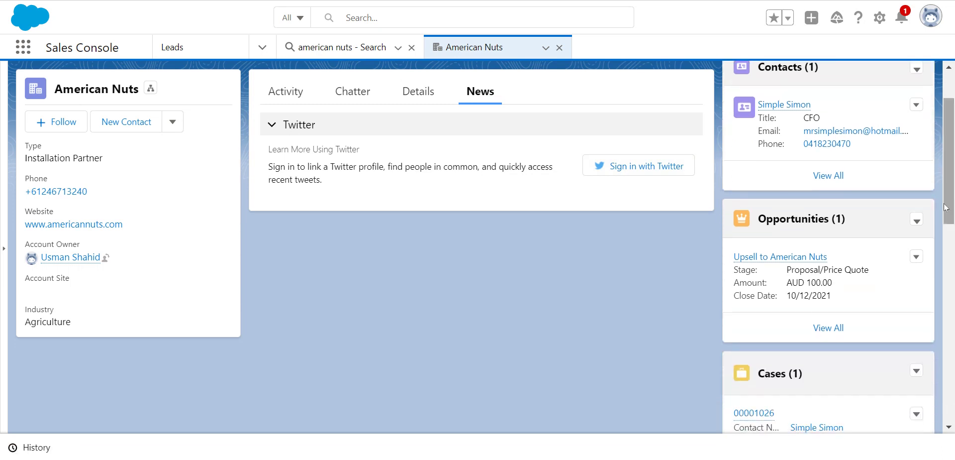
pyautogui.click(917, 223)
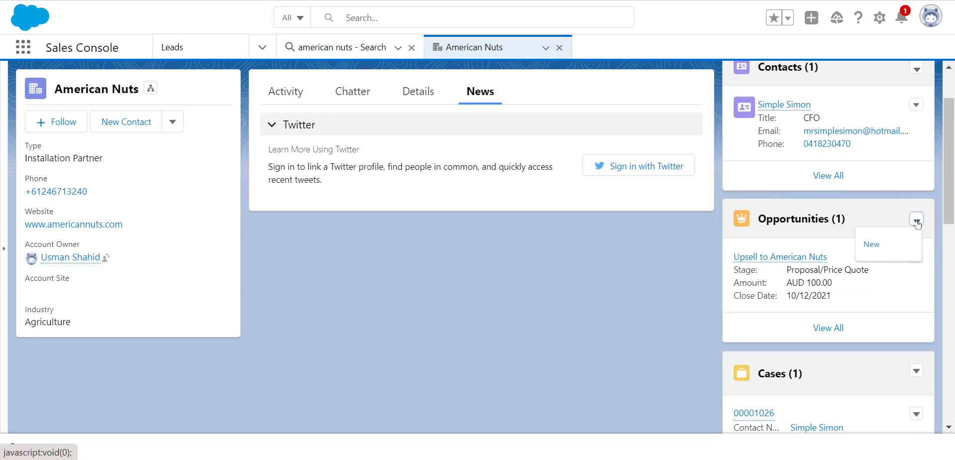
pyautogui.click(896, 244)
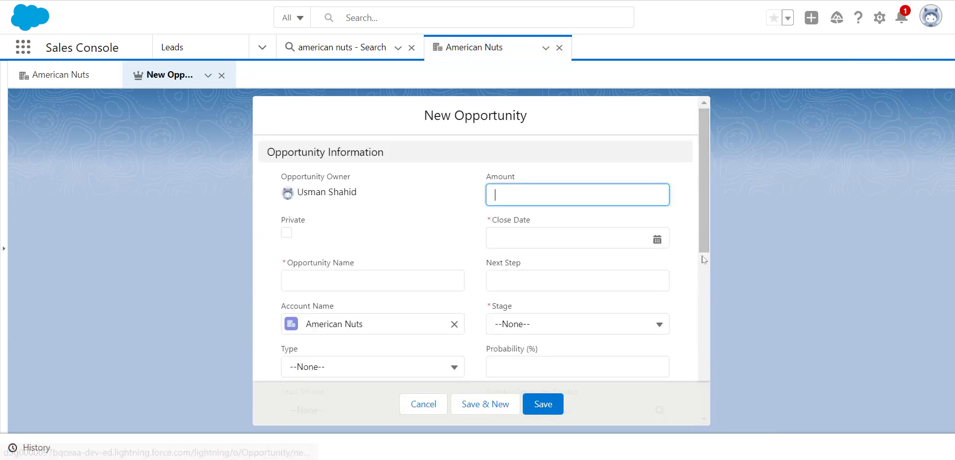
pyautogui.scroll(-1, 703, 238)
pyautogui.scroll(-1, 707, 246)
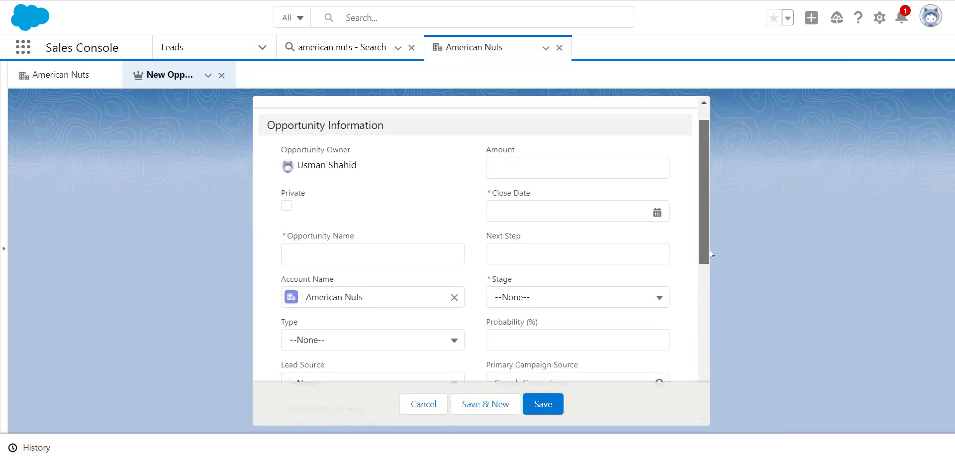
pyautogui.click(413, 407)
# Open the Upsell to American Nuts opportunity and browse its sales path back to the Prospecting stage and forward again.
pyautogui.click(807, 258)
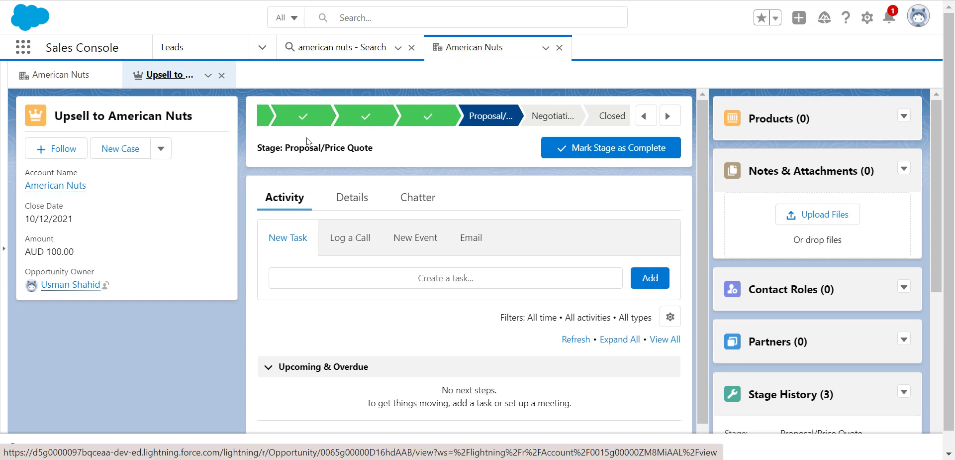
pyautogui.click(260, 121)
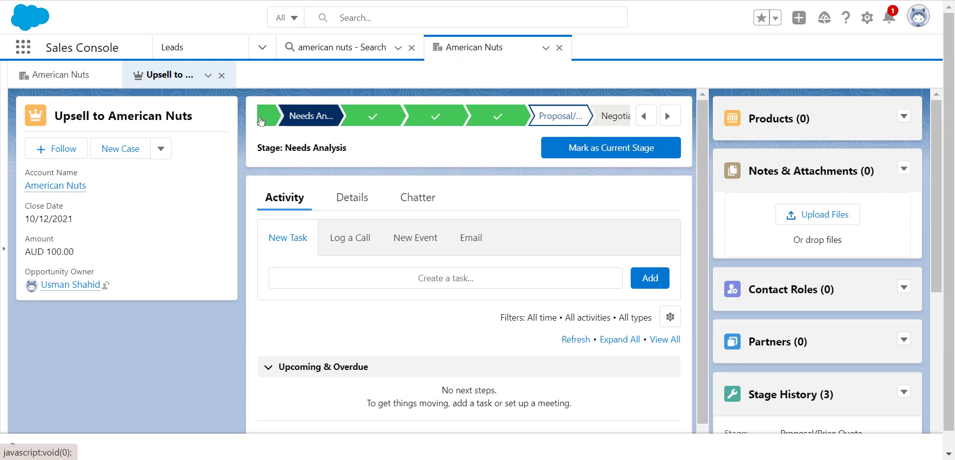
pyautogui.click(261, 122)
pyautogui.click(260, 122)
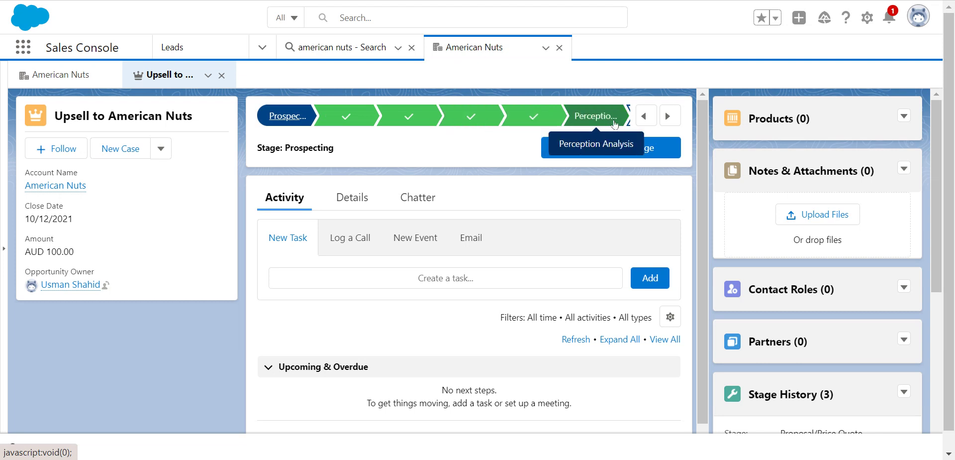
pyautogui.click(668, 116)
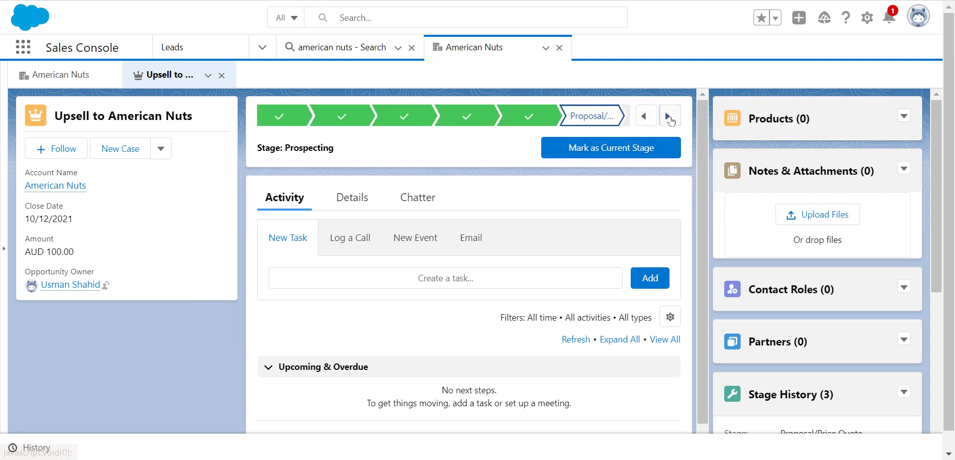
# Mark the opportunity's Proposal/Price Quote stage as complete.
pyautogui.click(596, 117)
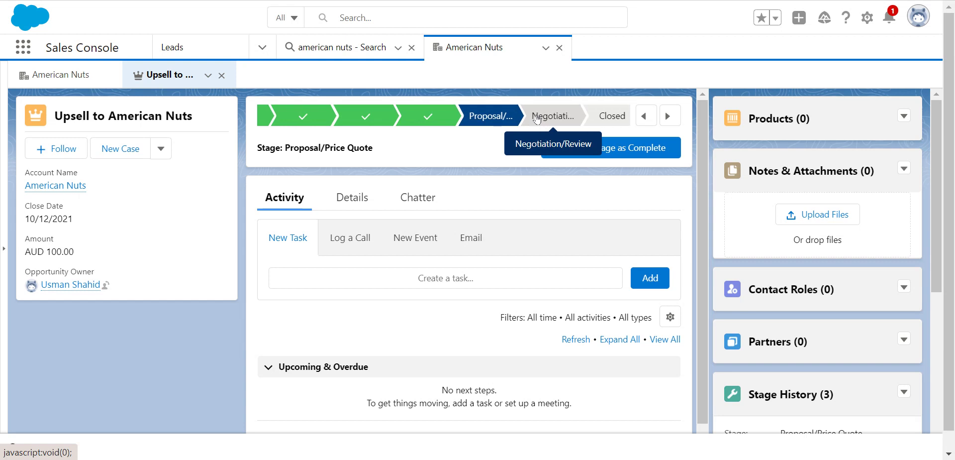
pyautogui.click(578, 151)
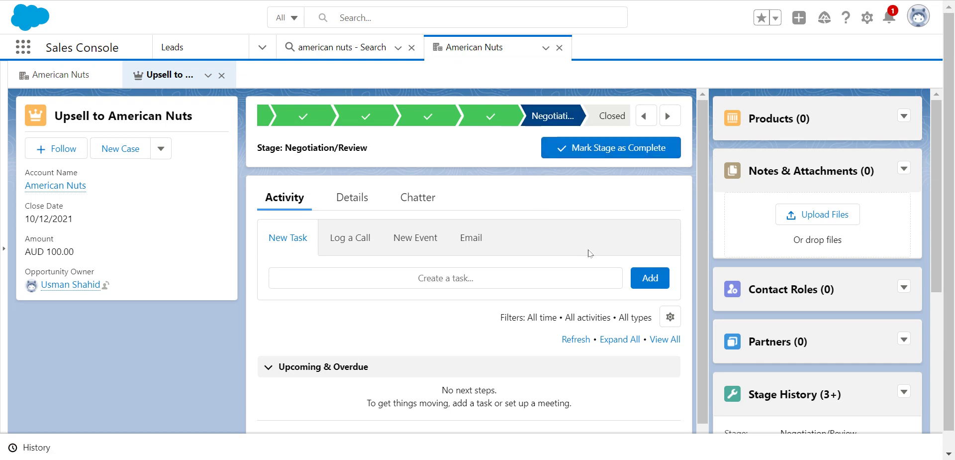
# Review the opportunity's activity section, then examine its Details fields such as Amount, Close Date, Stage and Probability.
pyautogui.scroll(-1, 644, 254)
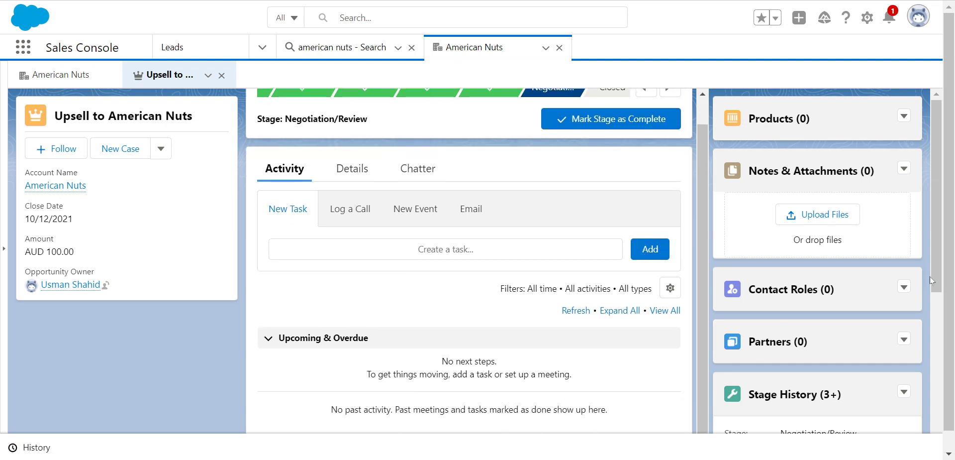
pyautogui.moveTo(935, 275); pyautogui.dragTo(703, 201)
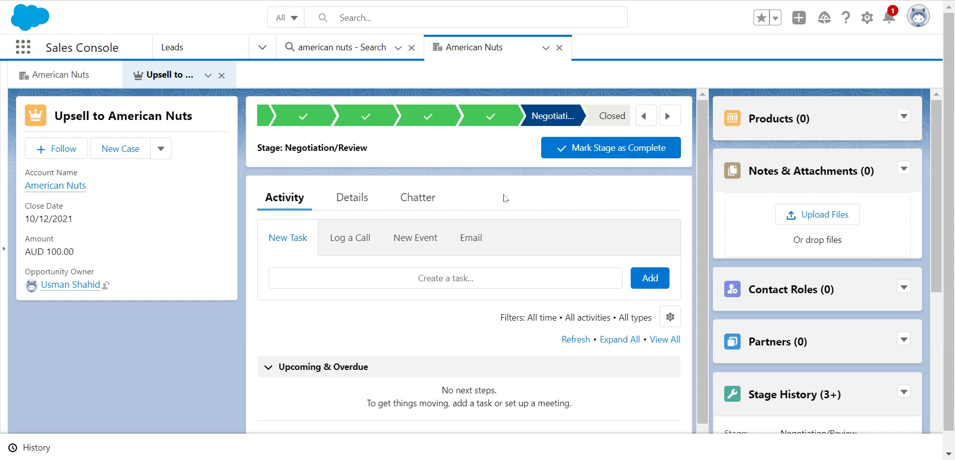
pyautogui.scroll(-1, 448, 204)
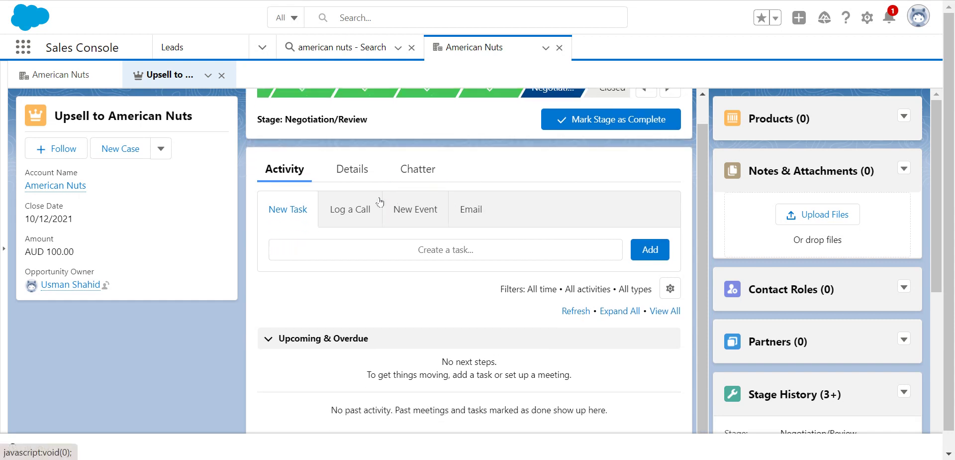
pyautogui.click(357, 176)
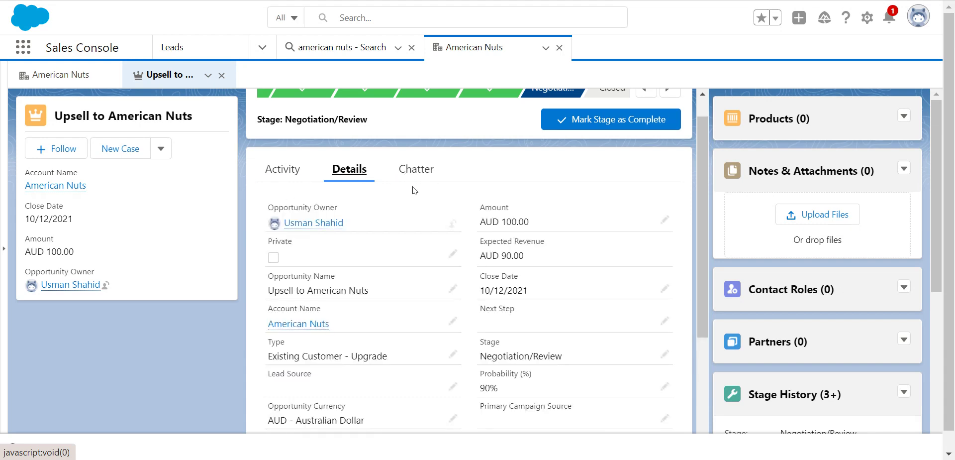
pyautogui.scroll(1, 413, 190)
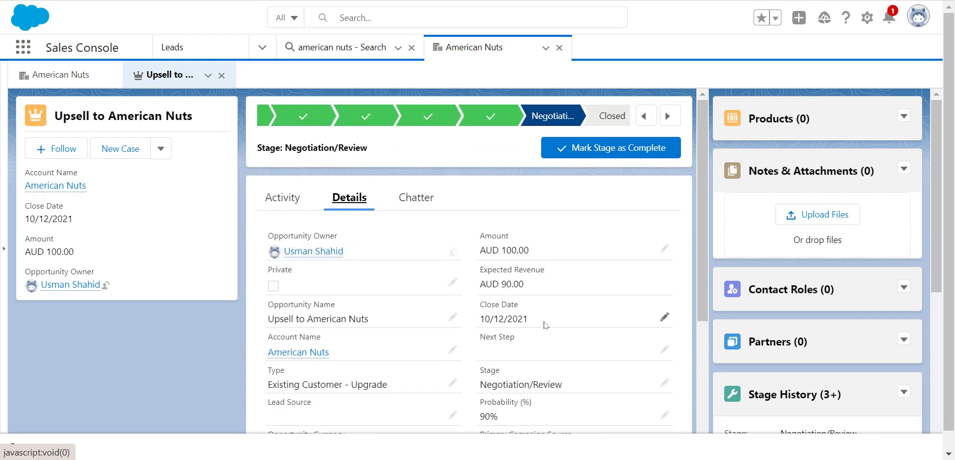
pyautogui.scroll(-2, 546, 324)
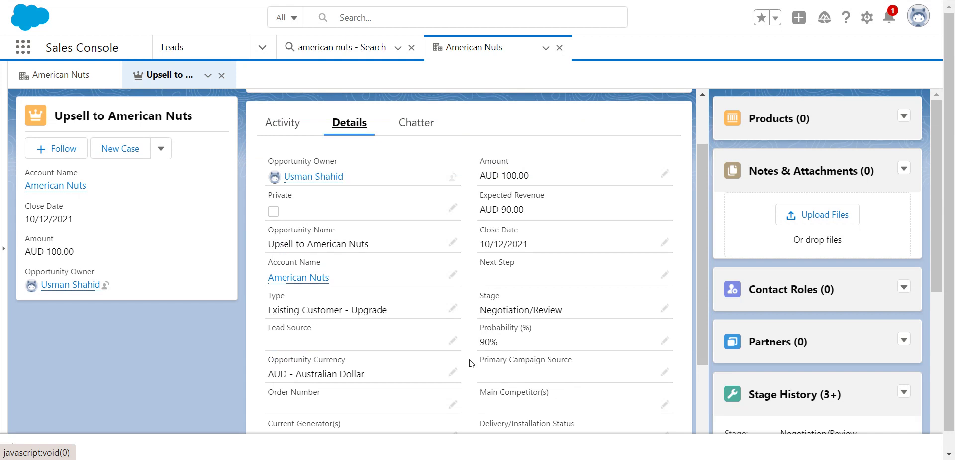
# Close the American Nuts account along with its open opportunity and go to the Home page.
pyautogui.scroll(2, 471, 363)
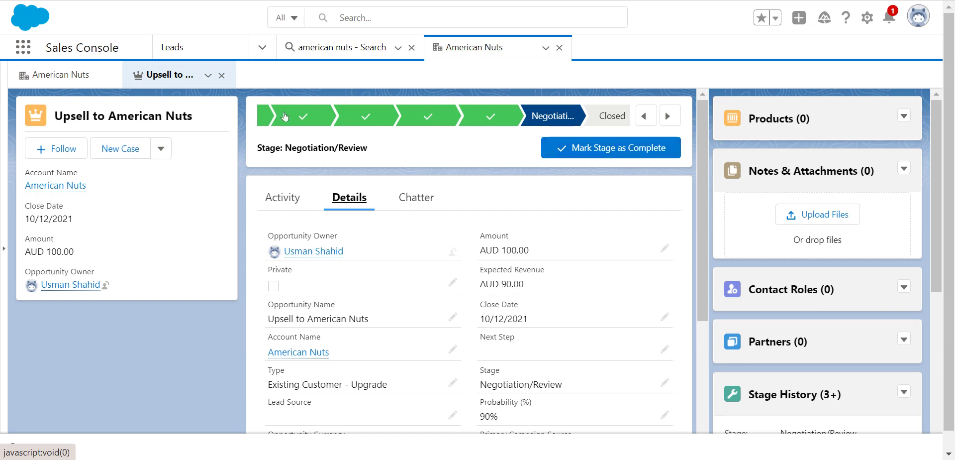
pyautogui.click(560, 48)
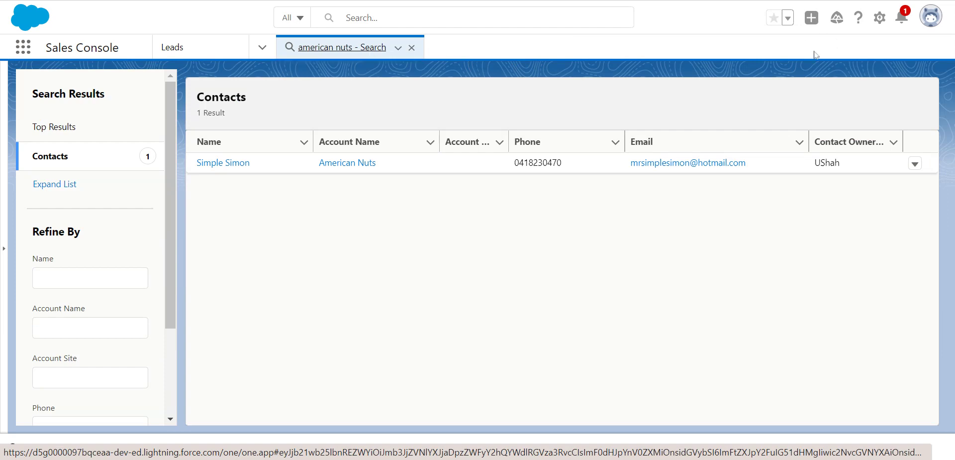
pyautogui.click(255, 53)
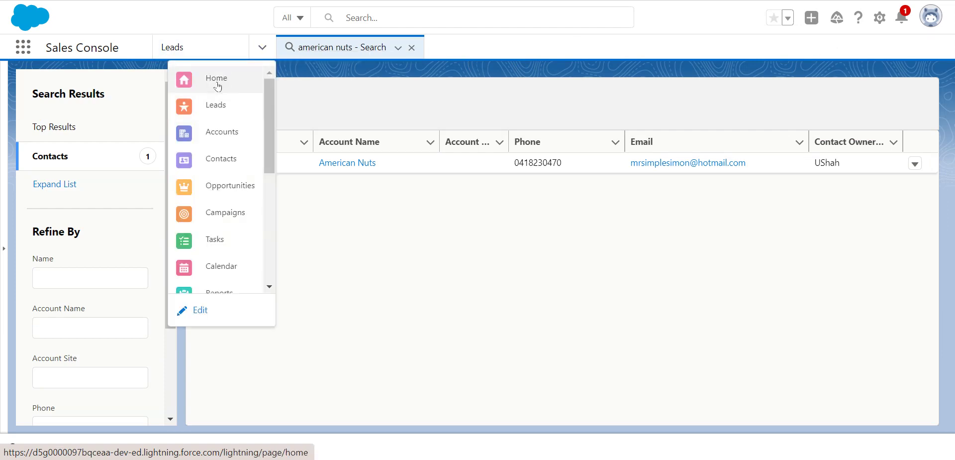
pyautogui.click(225, 76)
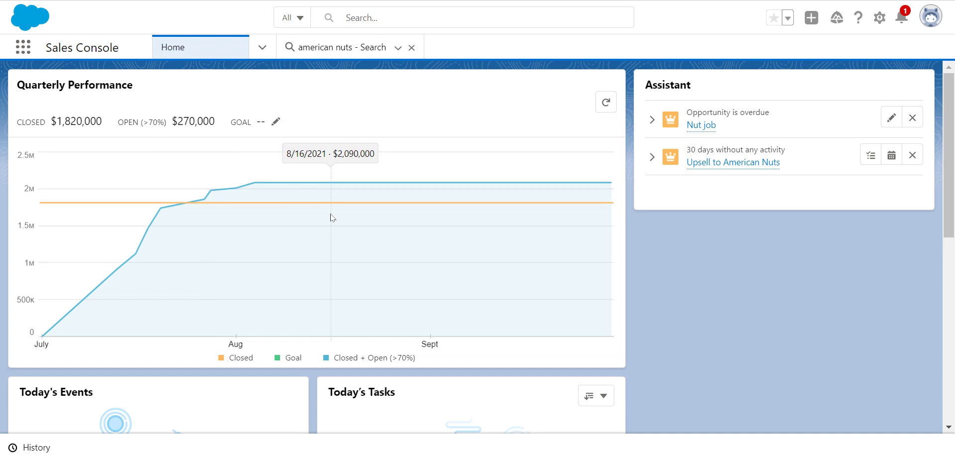
# Examine the Home page's Quarterly Performance chart, Today's Events, Today's Tasks, Recent Records and Key Deals.
pyautogui.scroll(-6, 331, 218)
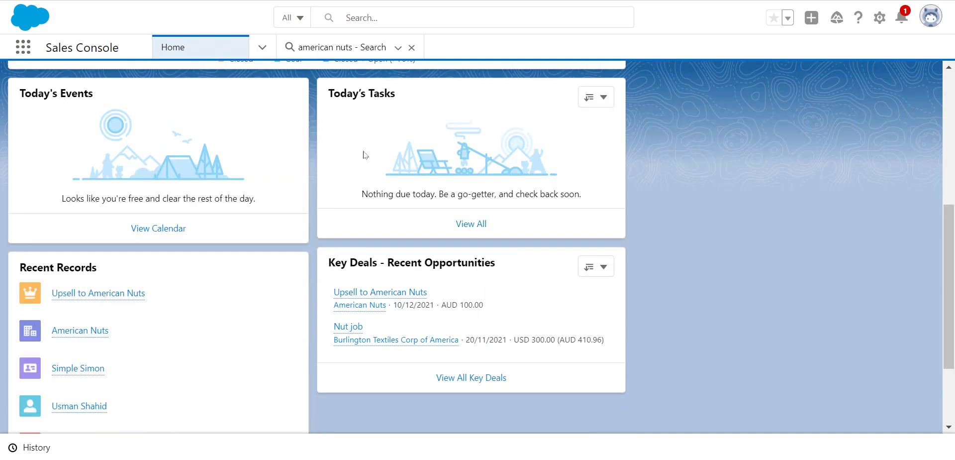
pyautogui.scroll(1, 559, 343)
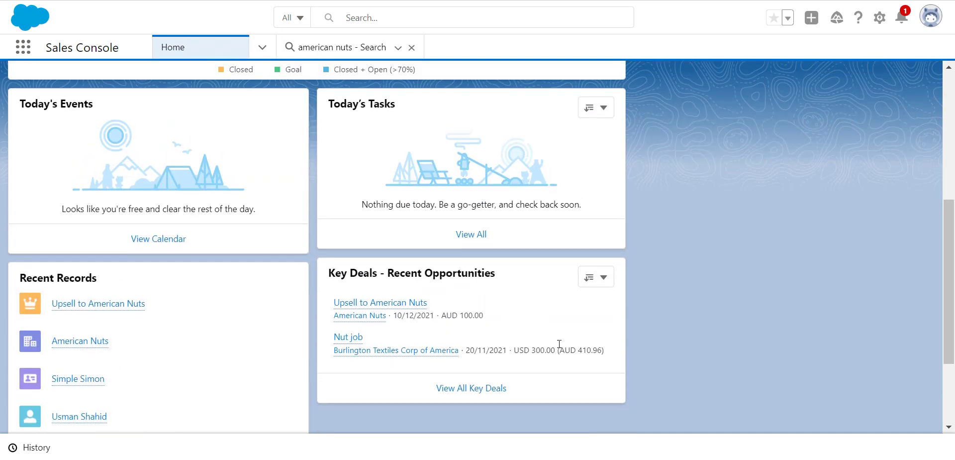
pyautogui.scroll(6, 559, 348)
pyautogui.scroll(-5, 345, 329)
pyautogui.scroll(2, 527, 338)
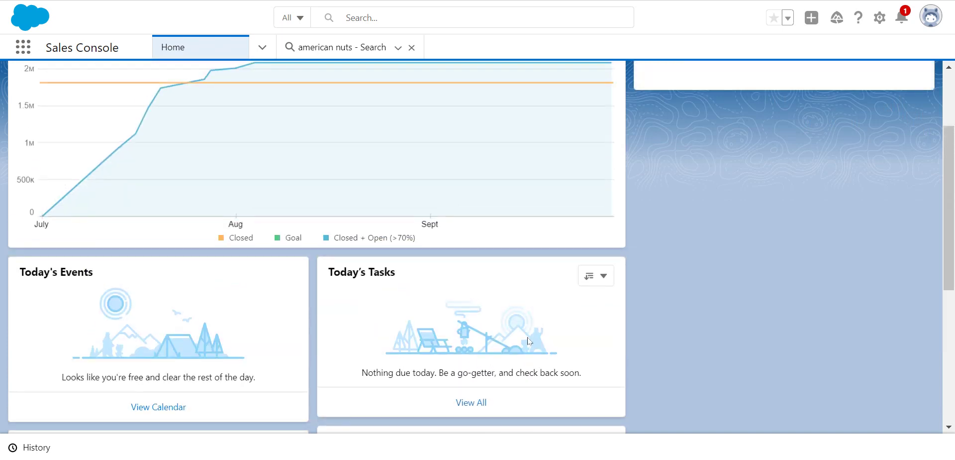
pyautogui.scroll(3, 528, 340)
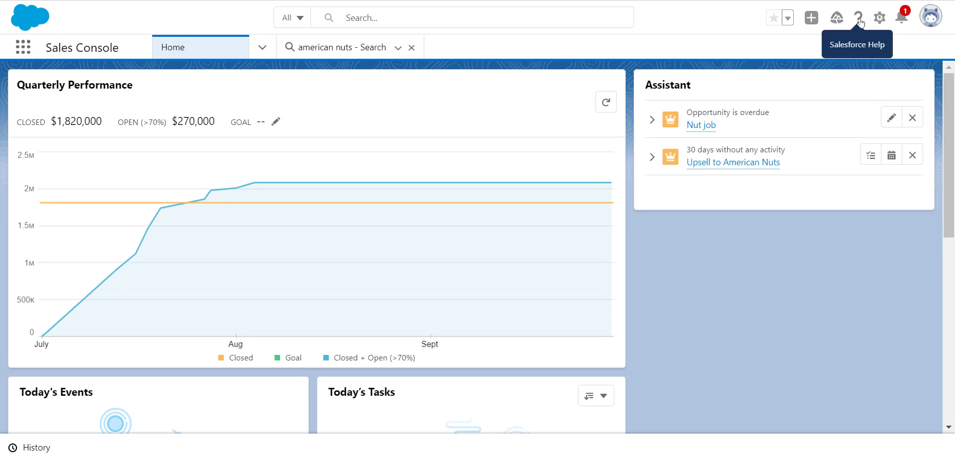
# View the Help & Training resources, the Setup options and the user profile's display density and account options in turn.
pyautogui.click(859, 18)
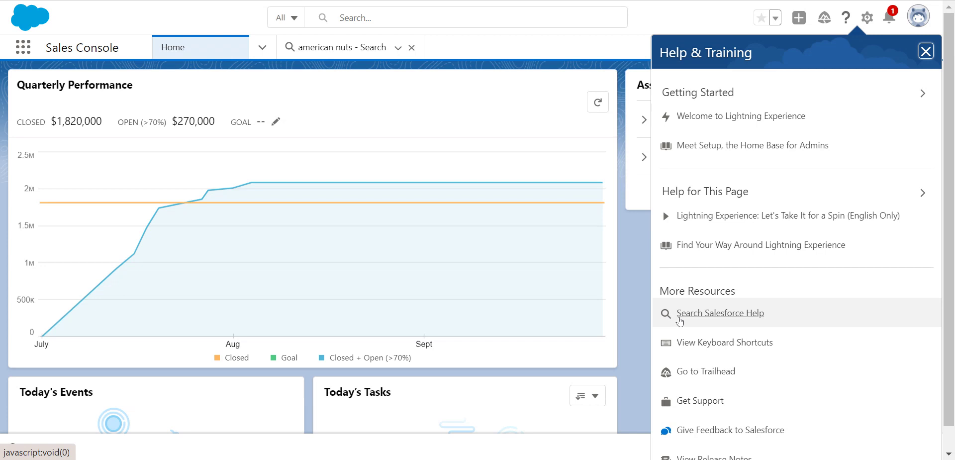
pyautogui.click(868, 19)
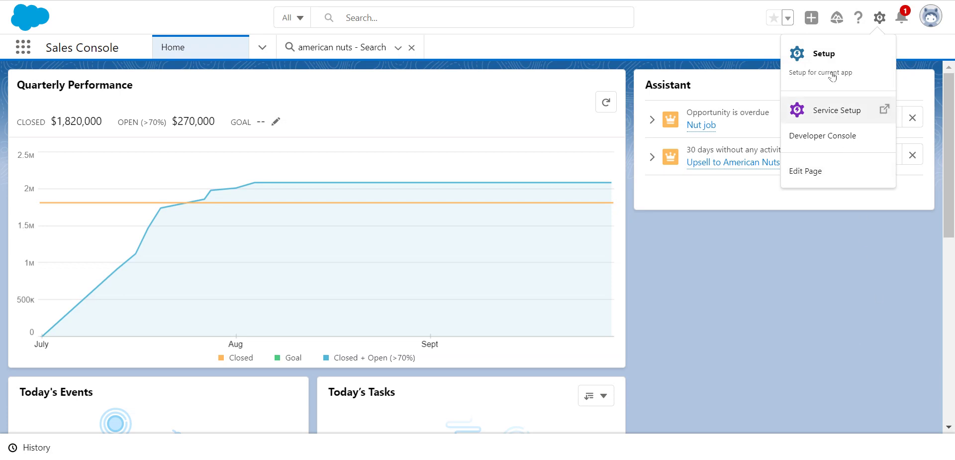
pyautogui.click(924, 23)
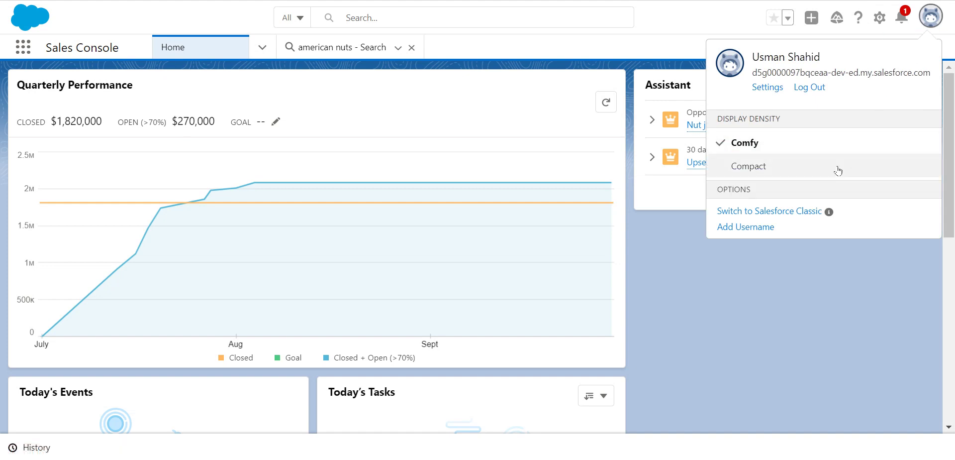